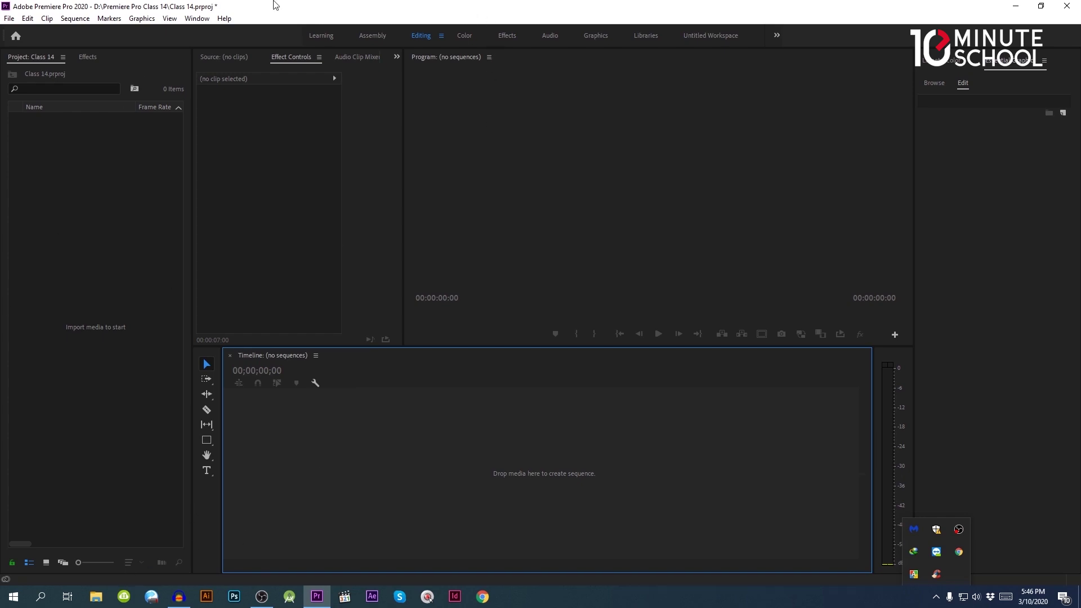
- Import the three city video clips from the Premiere Pro Class 14 Footage folder on drive D into the project
{"action": "left_click", "coordinate": [96, 597]}
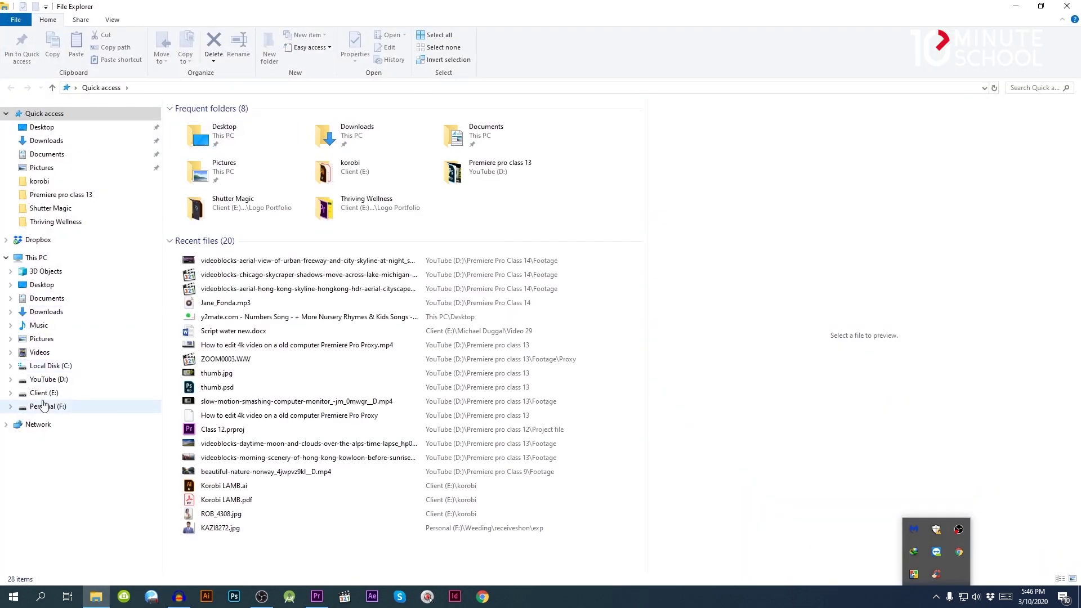
{"action": "left_click", "coordinate": [65, 392]}
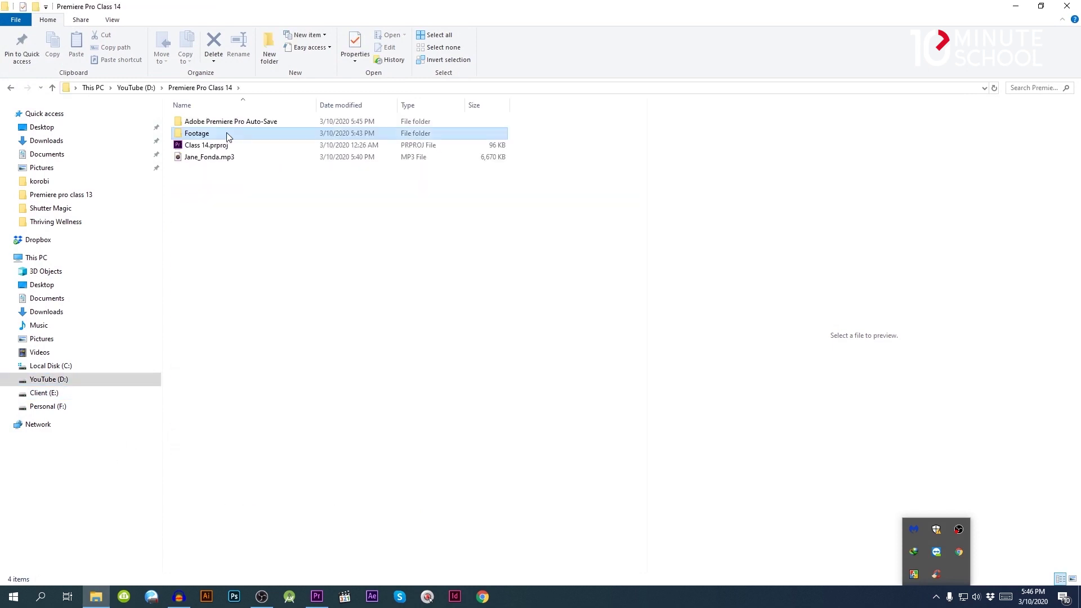
{"action": "double_click", "coordinate": [226, 133]}
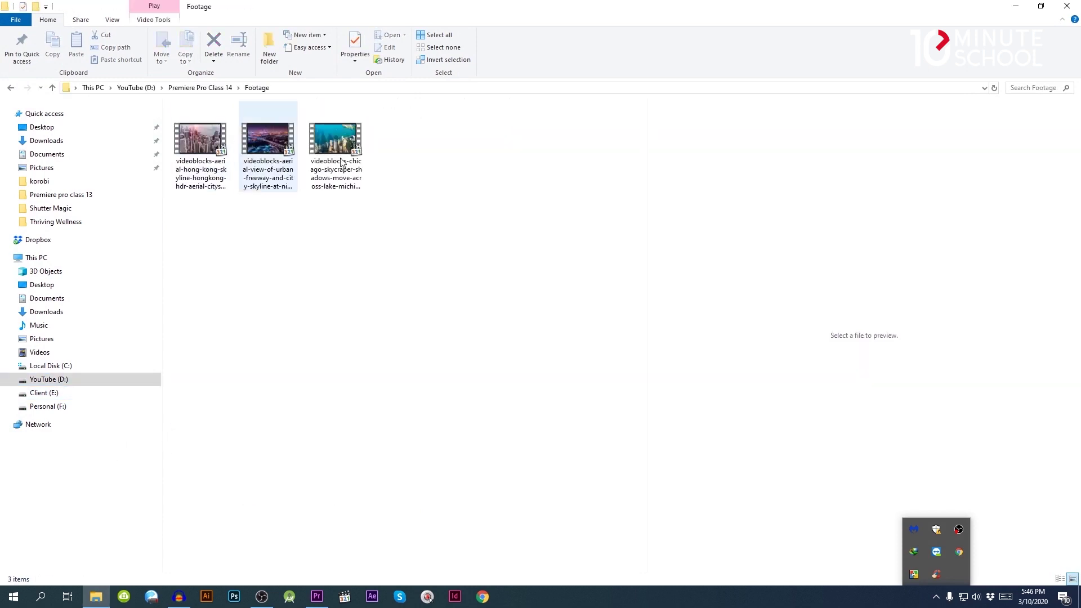
{"action": "left_click_drag", "start_coordinate": [359, 233], "coordinate": [154, 299]}
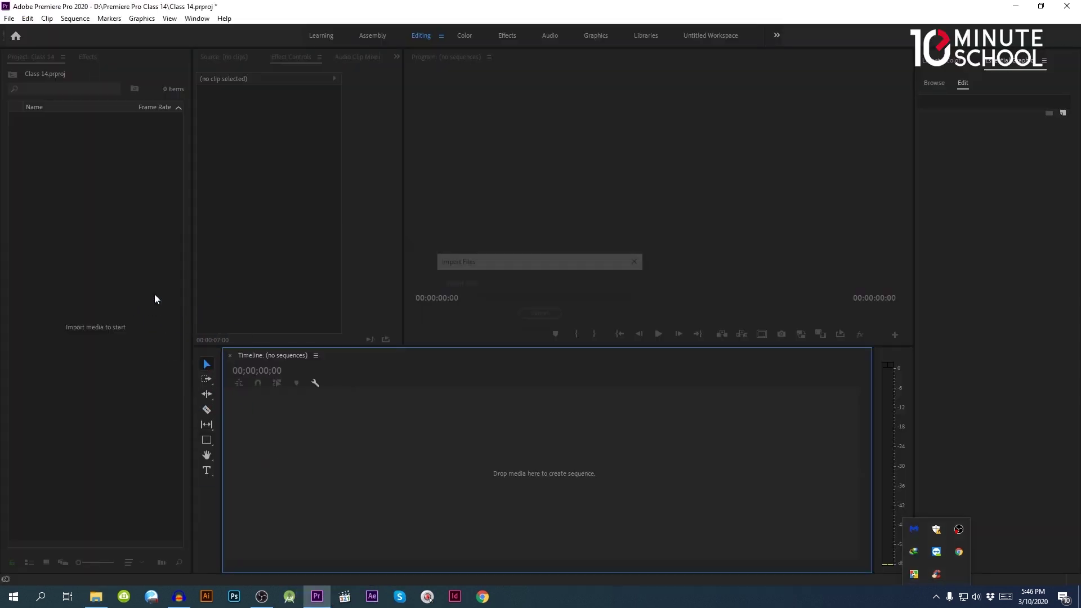
- Create a new sequence from the aerial urban freeway night clip, placing it on V1
{"action": "left_click", "coordinate": [46, 174]}
{"action": "left_click", "coordinate": [63, 120]}
{"action": "left_click_drag", "start_coordinate": [63, 120], "coordinate": [313, 459]}
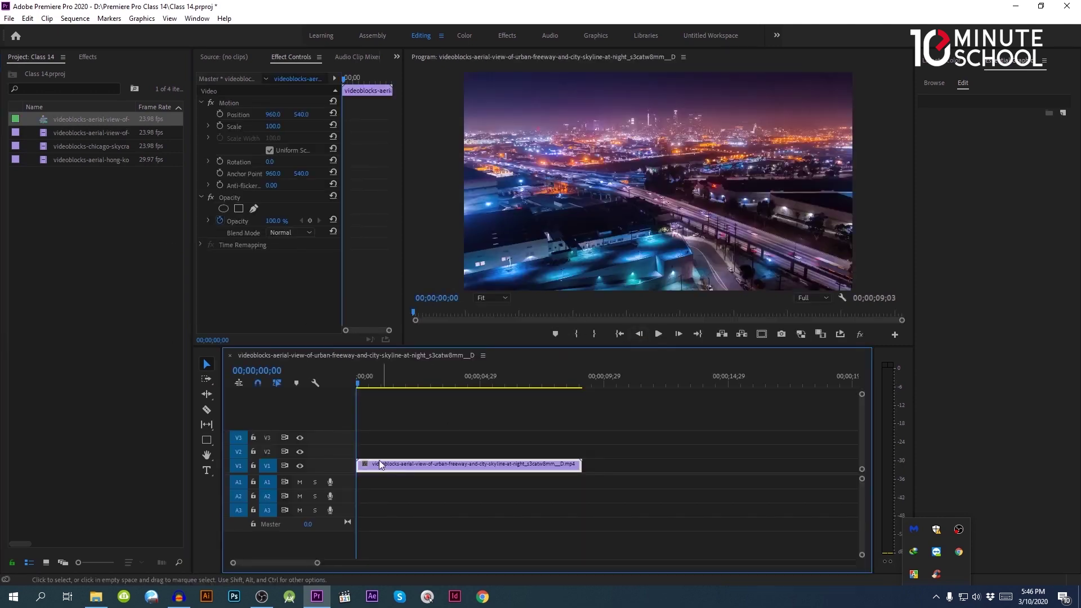
- Add the text "CITY" over the freeway clip at 00;00;01;24
{"action": "left_click_drag", "start_coordinate": [361, 383], "coordinate": [401, 394]}
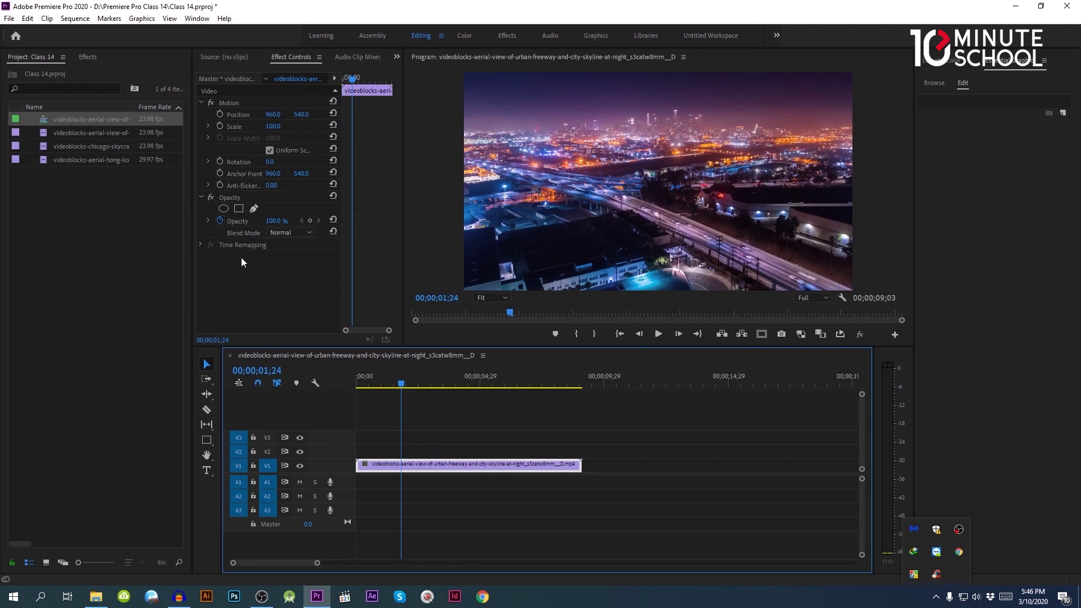
{"action": "left_click", "coordinate": [206, 472]}
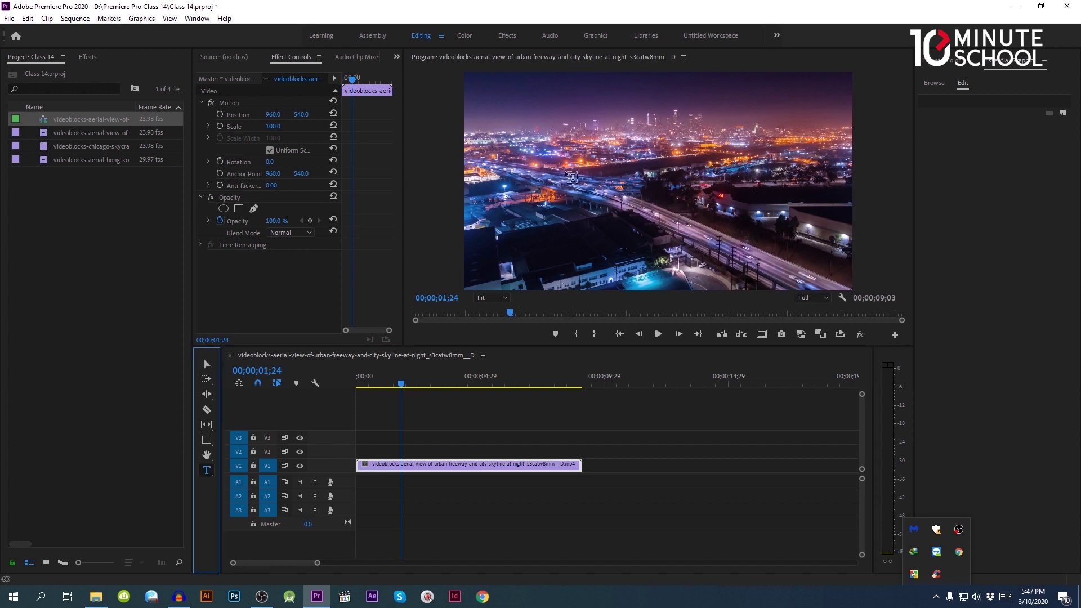
{"action": "left_click", "coordinate": [518, 151]}
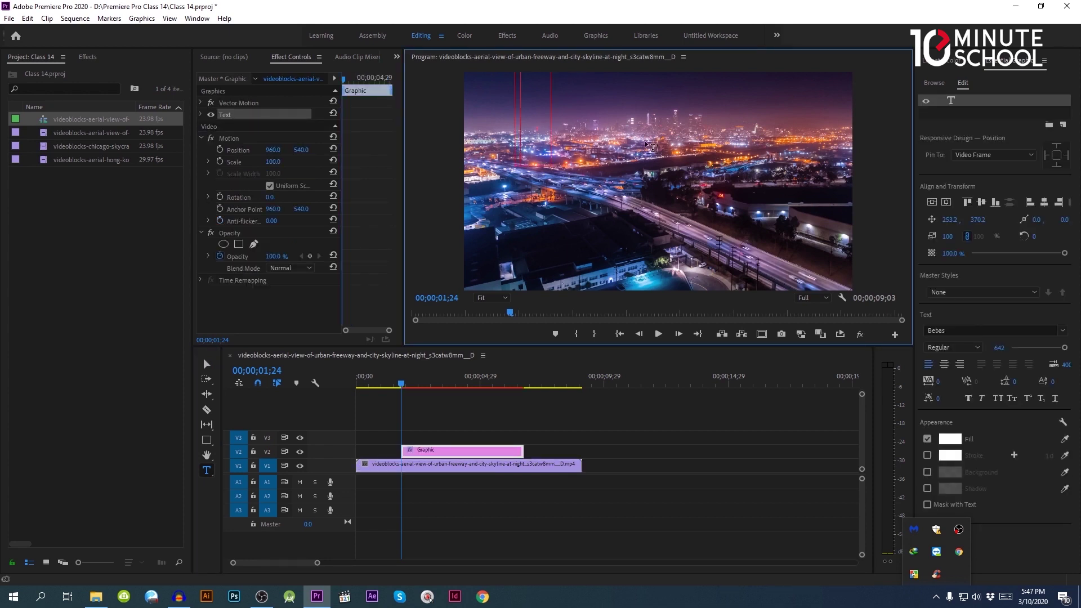
{"action": "type", "text": "CITY"}
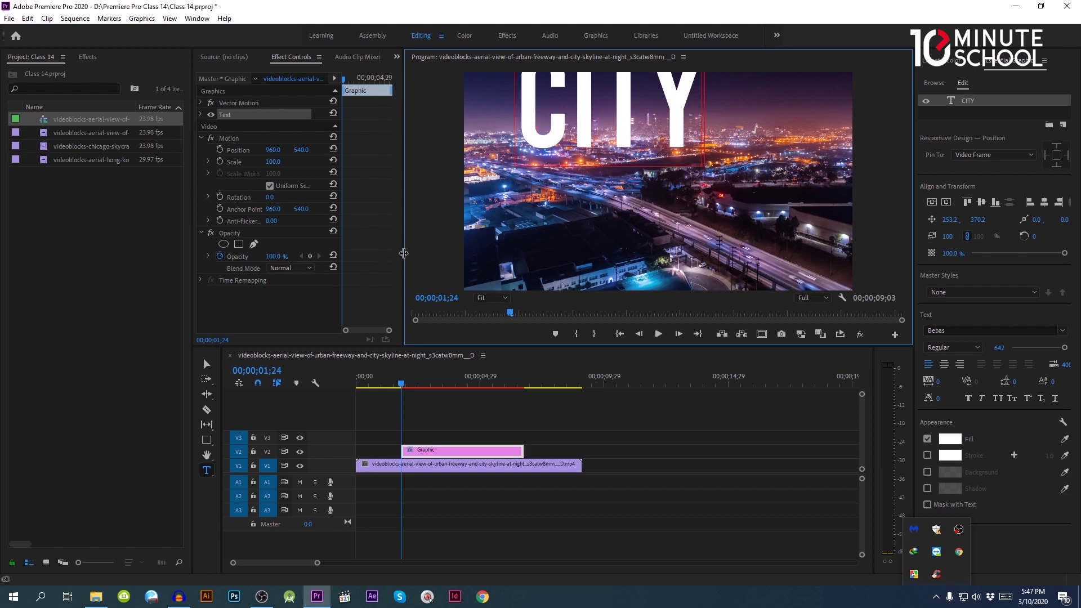
- Enlarge the CITY text to font size 907 and center it horizontally and vertically in the frame
{"action": "key", "text": "ctrl+a"}
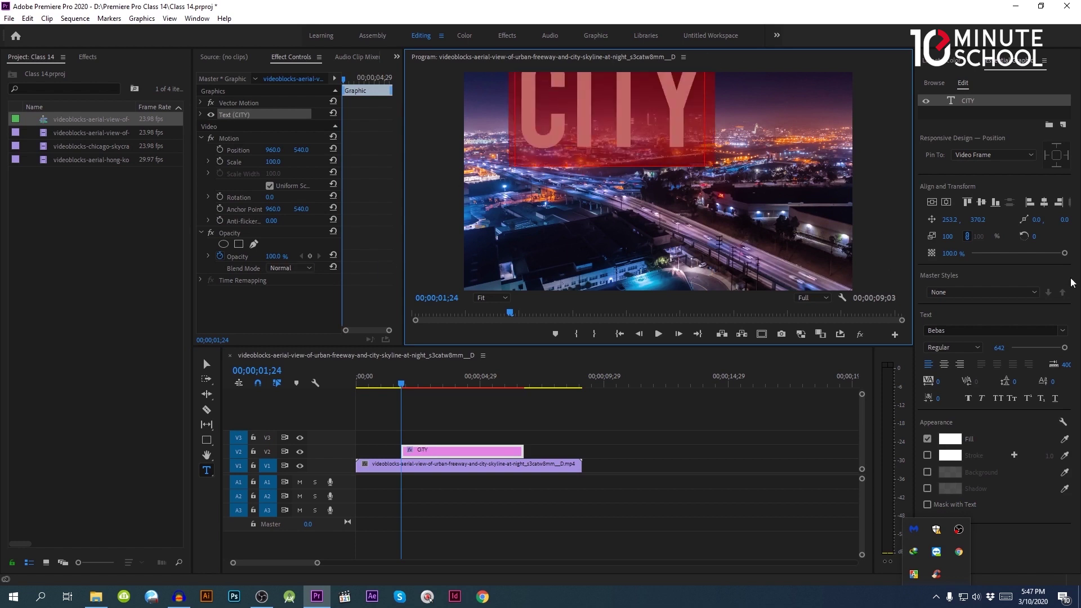
{"action": "left_click", "coordinate": [985, 322]}
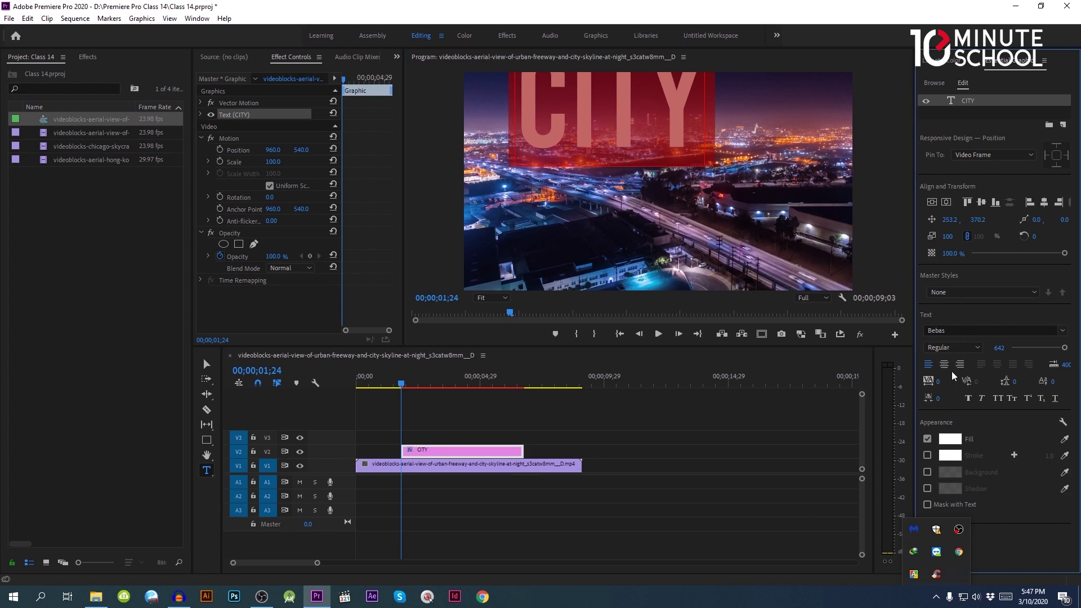
{"action": "left_click", "coordinate": [935, 597]}
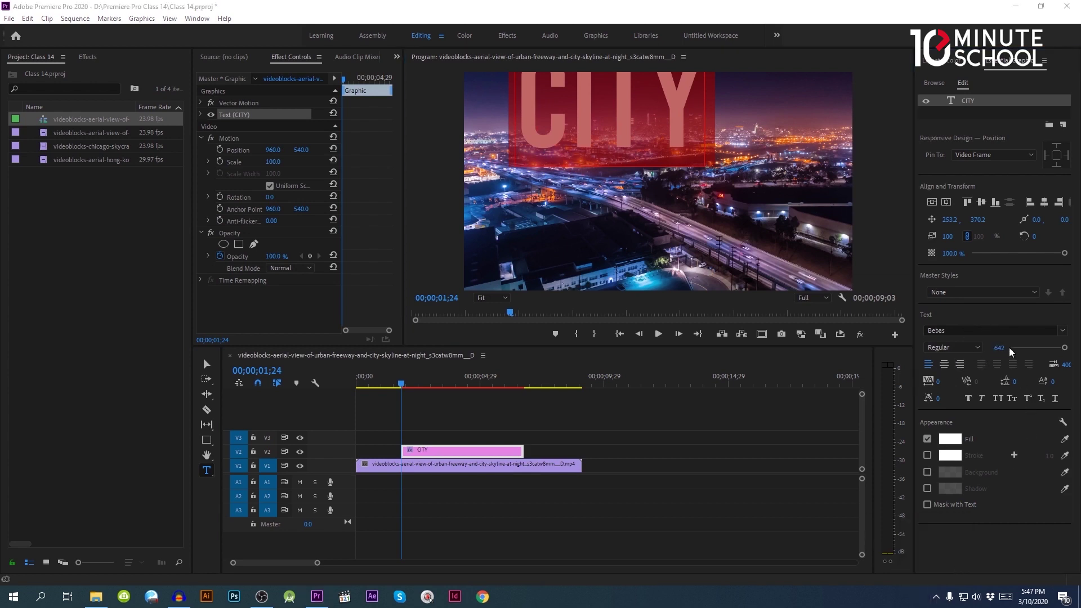
{"action": "left_click_drag", "start_coordinate": [999, 347], "coordinate": [949, 169]}
{"action": "left_click", "coordinate": [945, 202]}
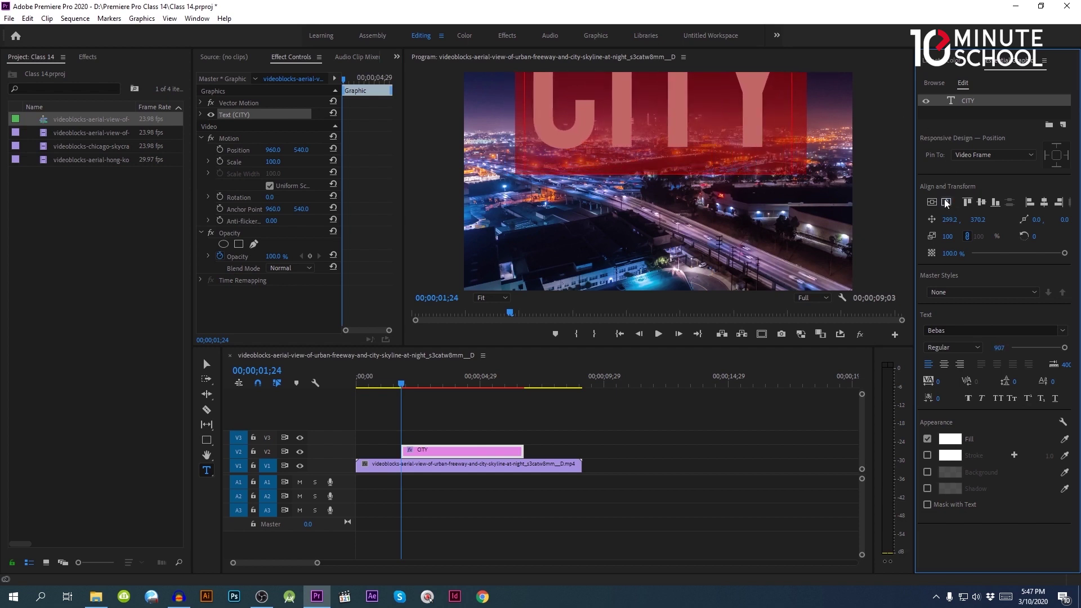
{"action": "left_click", "coordinate": [932, 202]}
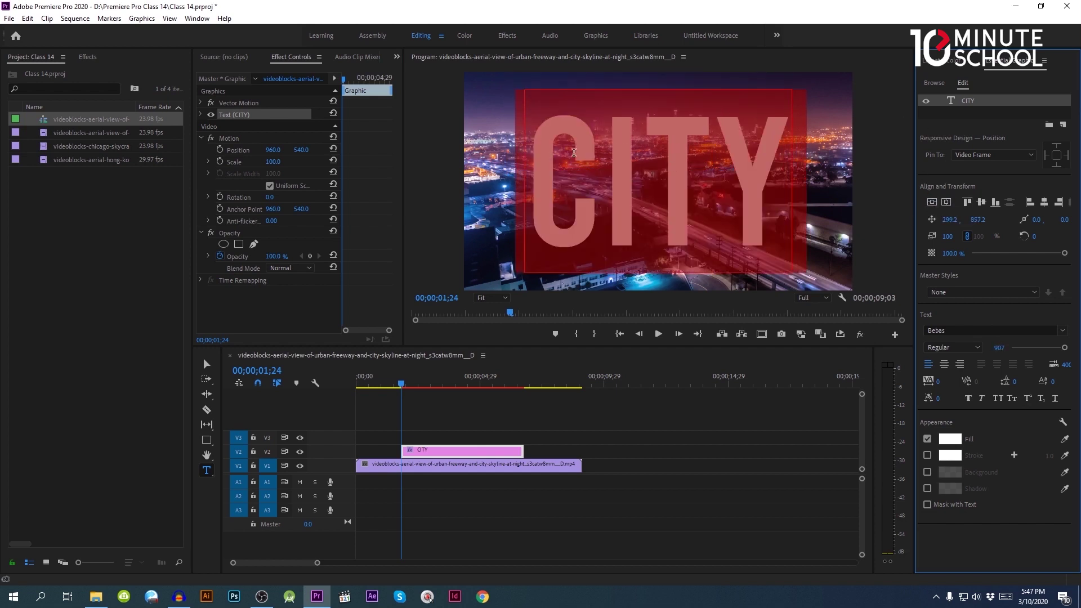
{"action": "left_click", "coordinate": [572, 152]}
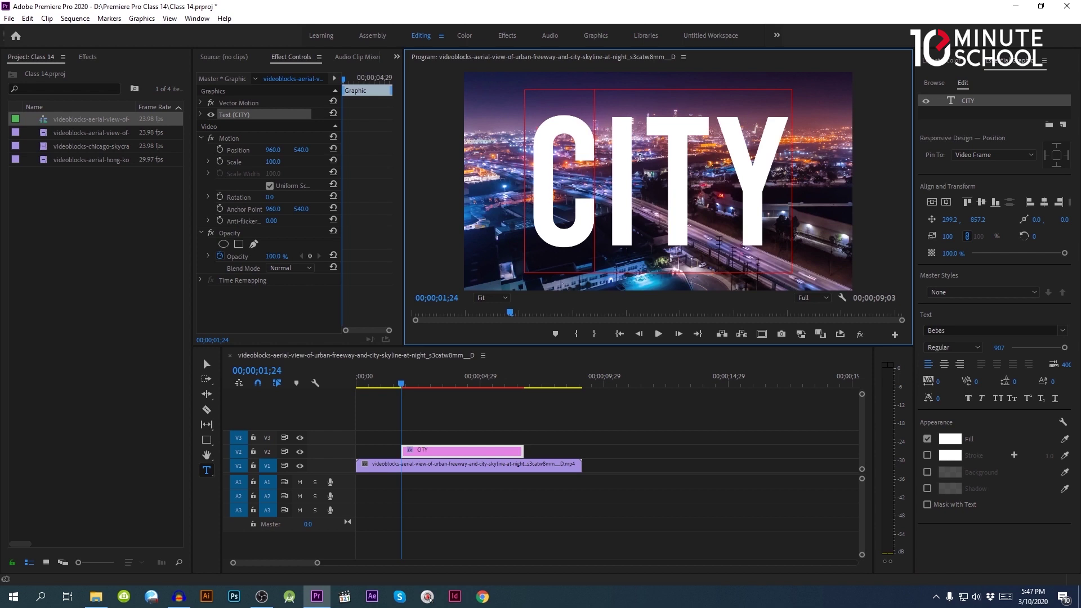
- Draw a black rectangle over the CITY text with the Rectangle Tool, within the same graphic
{"action": "left_click", "coordinate": [206, 439]}
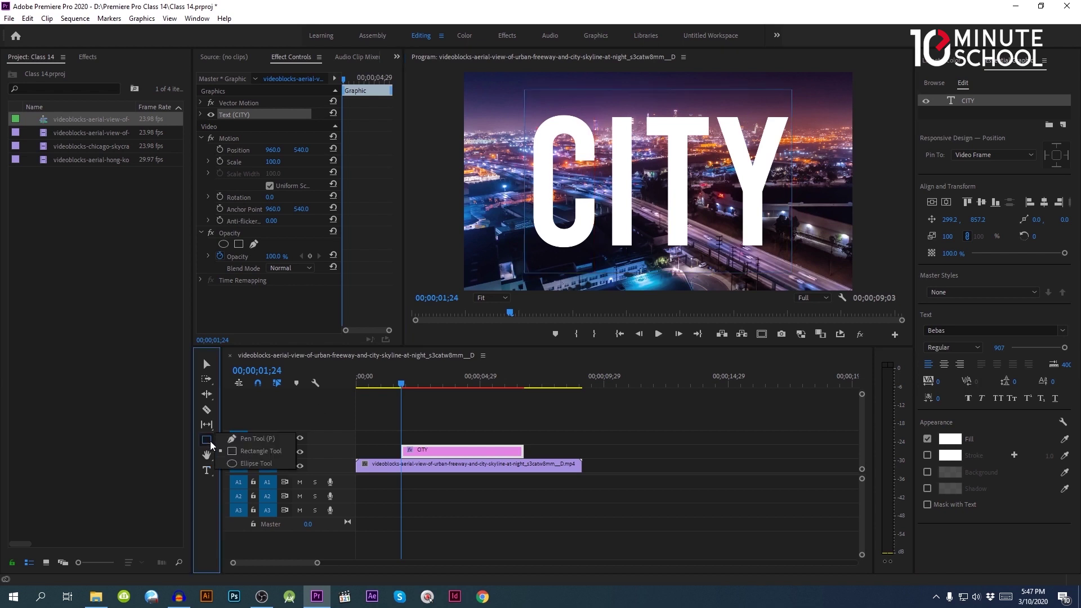
{"action": "left_click", "coordinate": [249, 451]}
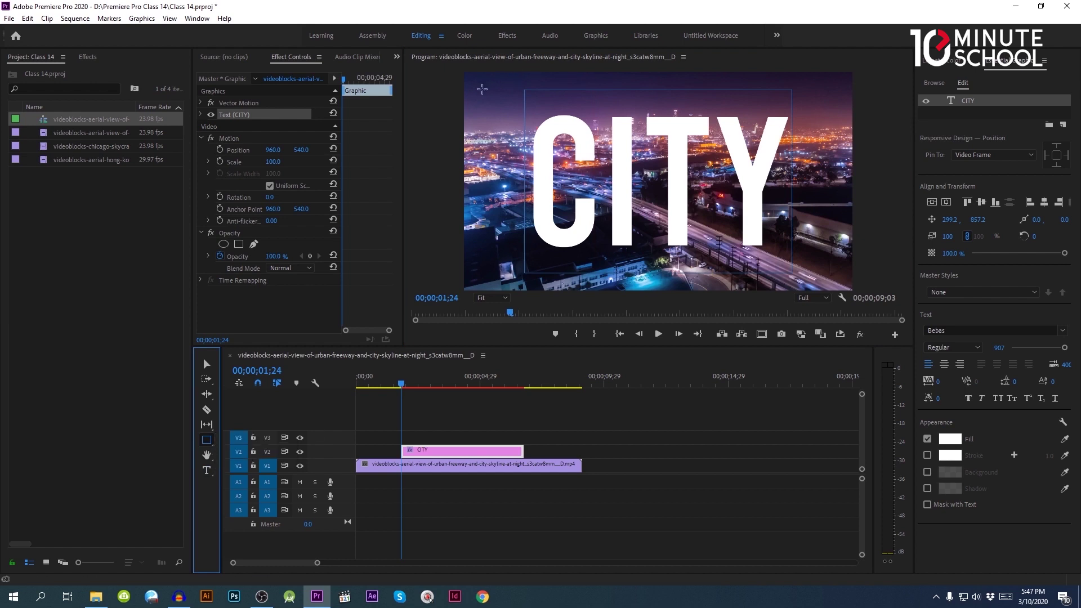
{"action": "left_click_drag", "start_coordinate": [482, 89], "coordinate": [625, 178]}
{"action": "left_click_drag", "start_coordinate": [753, 264], "coordinate": [797, 279]}
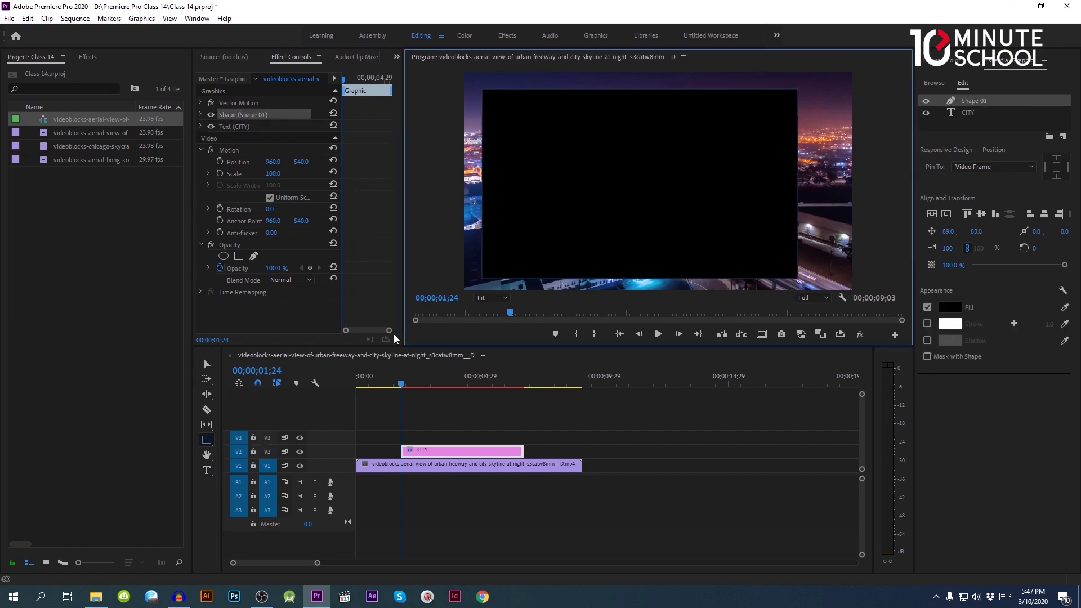
- Stretch all four sides of the black rectangle beyond the frame edges so it covers the whole video frame
{"action": "left_click", "coordinate": [206, 364]}
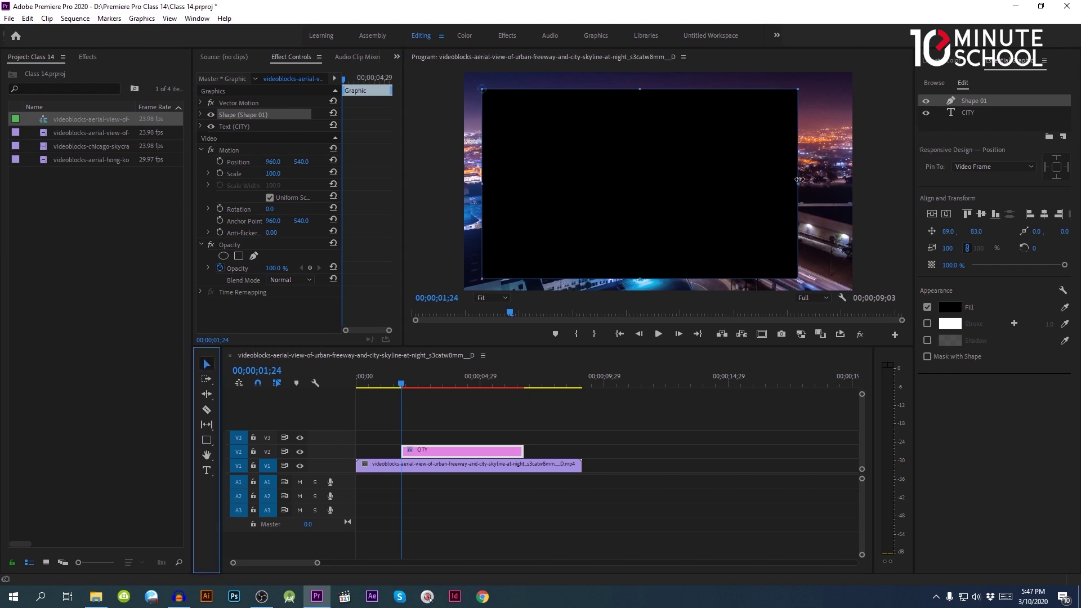
{"action": "left_click_drag", "start_coordinate": [801, 183], "coordinate": [862, 183]}
{"action": "left_click_drag", "start_coordinate": [482, 183], "coordinate": [452, 184]}
{"action": "left_click_drag", "start_coordinate": [655, 89], "coordinate": [658, 68]}
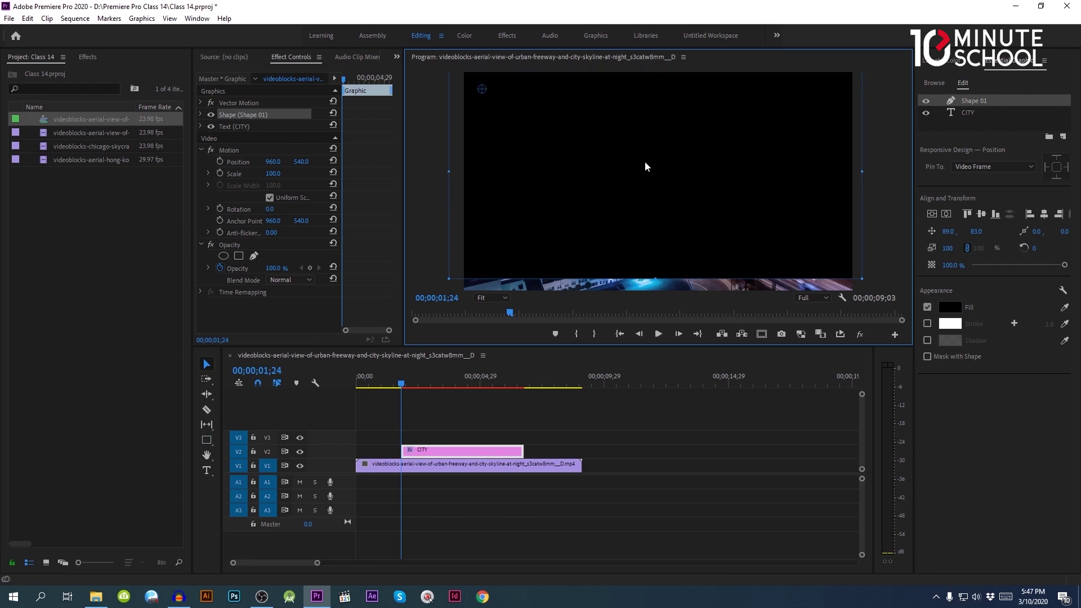
{"action": "left_click_drag", "start_coordinate": [653, 279], "coordinate": [653, 311]}
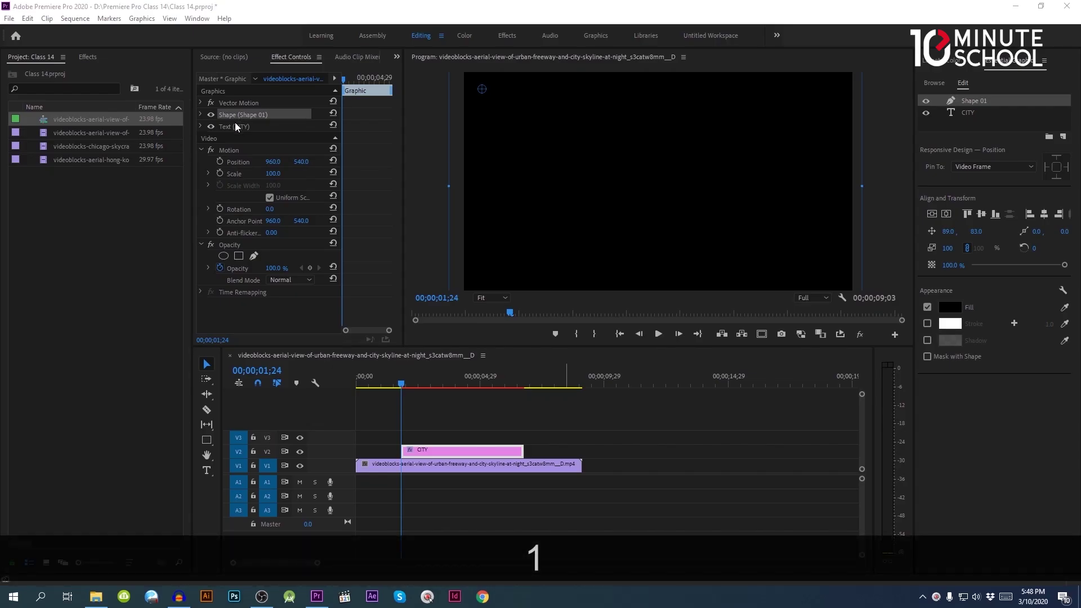
- Move the CITY text layer above the rectangle and set the graphic's blend mode to Multiply
{"action": "left_click", "coordinate": [235, 128]}
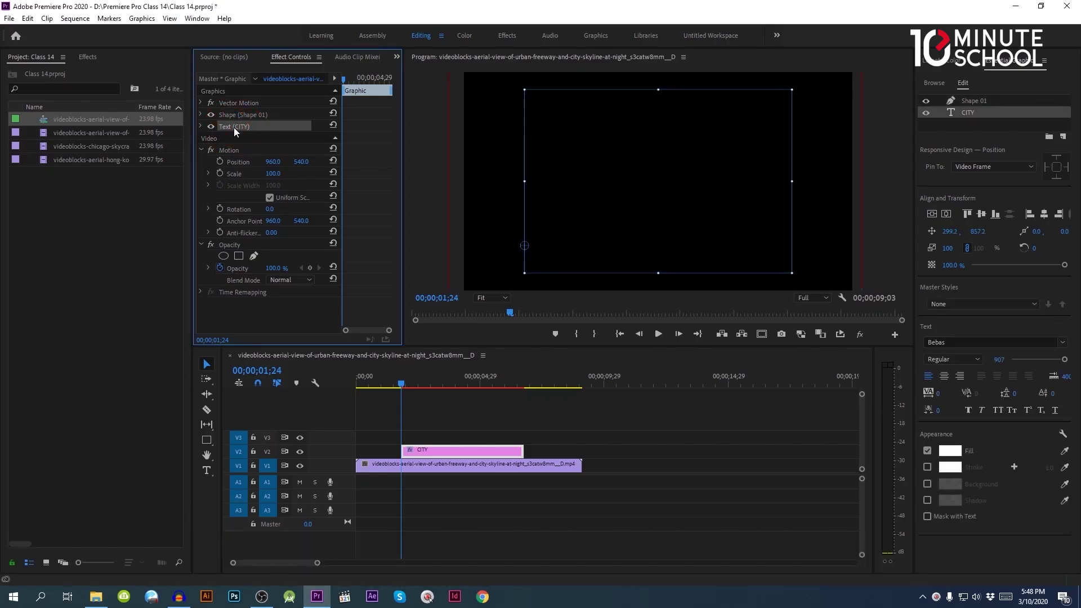
{"action": "left_click_drag", "start_coordinate": [234, 127], "coordinate": [234, 113]}
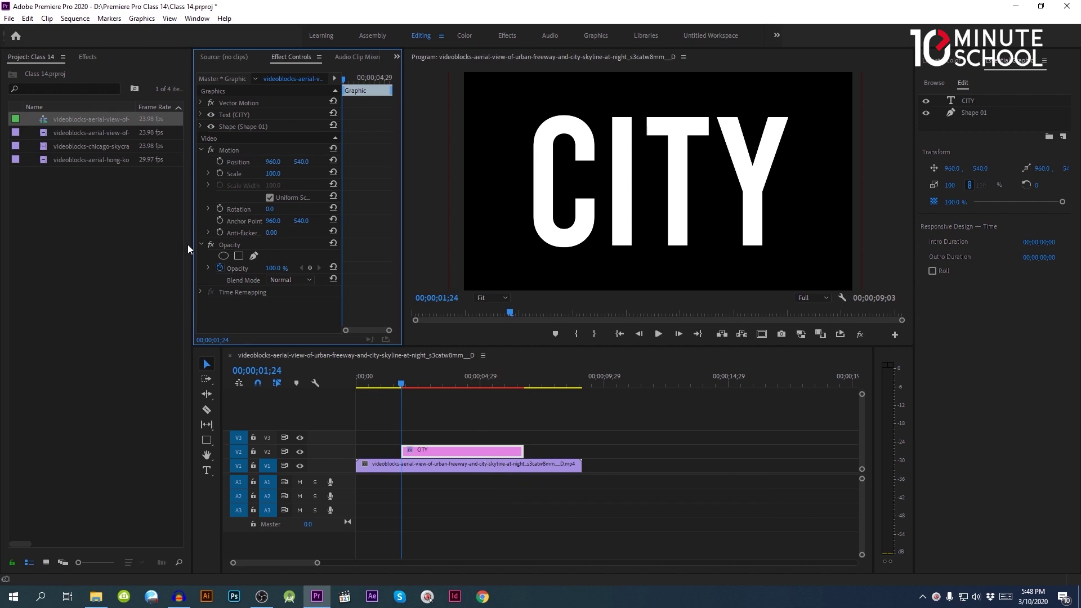
{"action": "left_click", "coordinate": [244, 280]}
{"action": "left_click", "coordinate": [284, 279]}
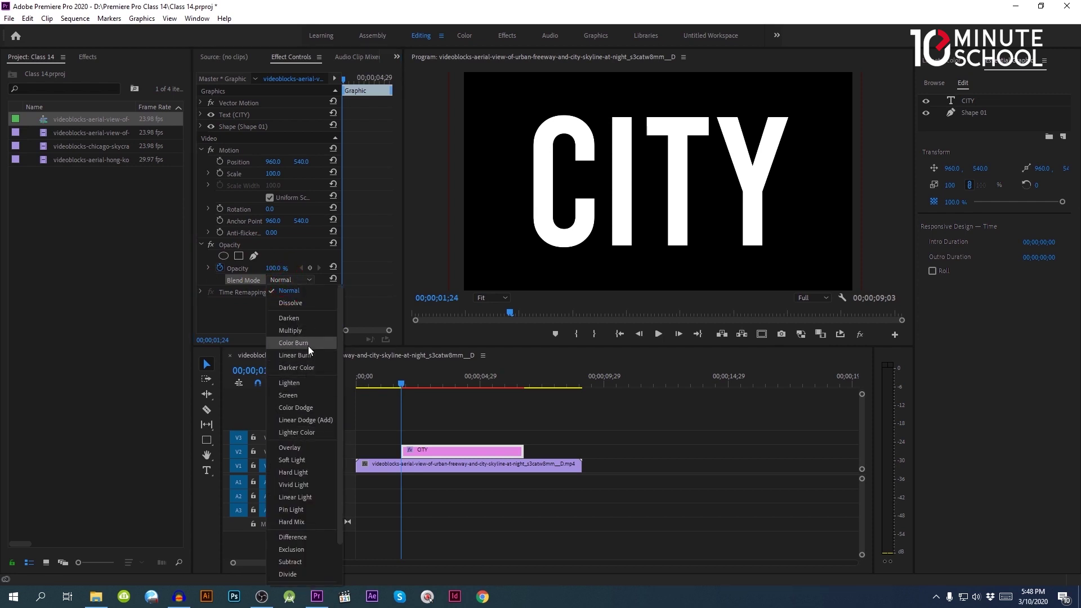
{"action": "left_click", "coordinate": [308, 331]}
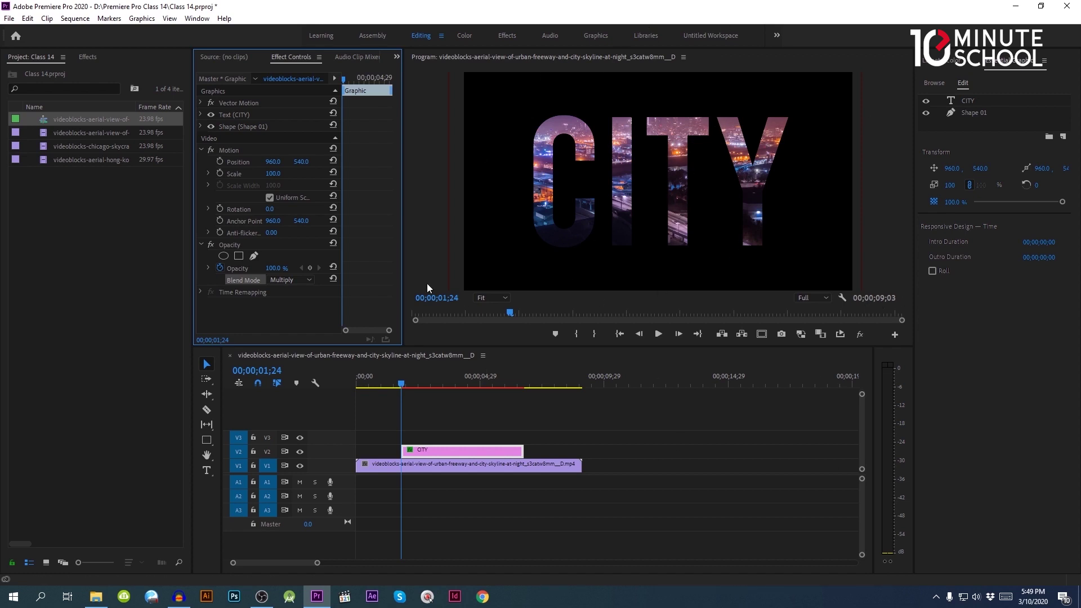
- Play the sequence to preview the freeway footage inside the CITY letters
{"action": "left_click", "coordinate": [394, 382]}
{"action": "key", "text": "b"}
{"action": "key", "text": "space"}
{"action": "key", "text": "space"}
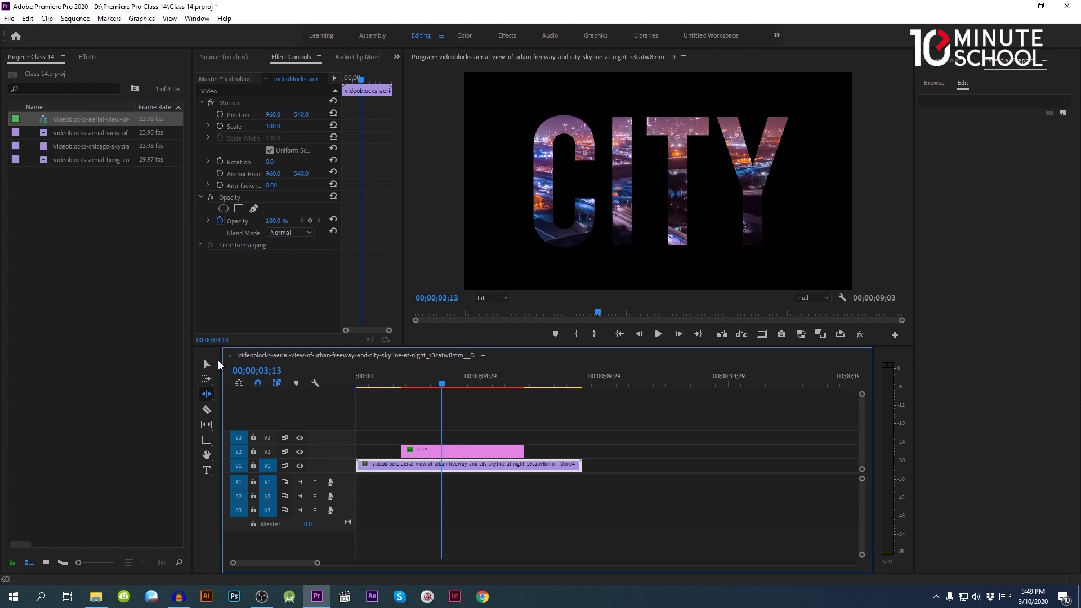
- Move the CITY graphic up to track V5, leaving the tracks beneath it free
{"action": "left_click", "coordinate": [496, 450]}
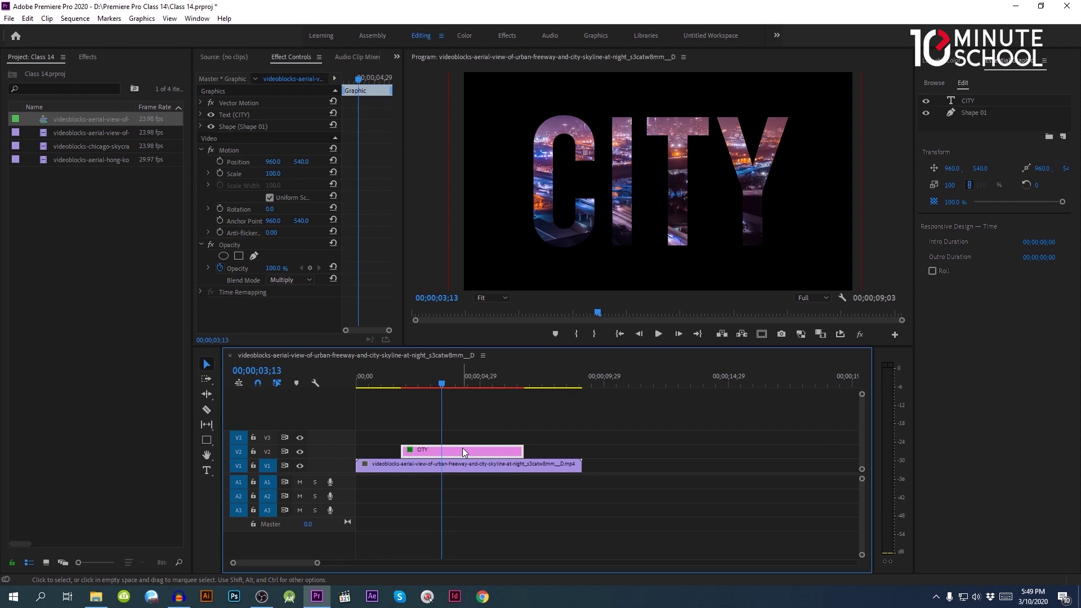
{"action": "key", "text": "ctrl+Up"}
{"action": "key", "text": "ctrl+Up"}
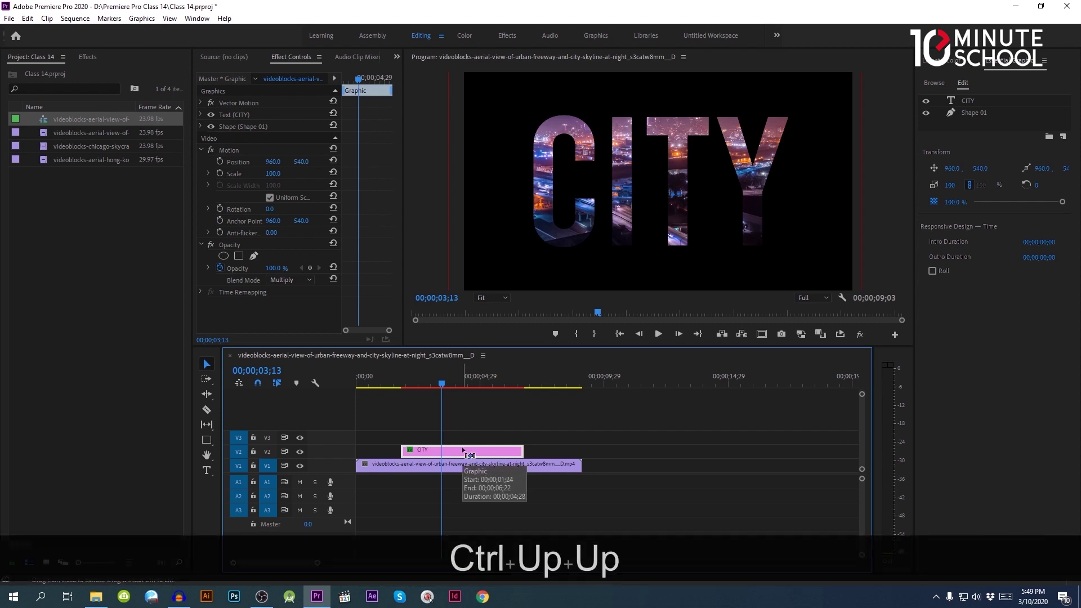
{"action": "key", "text": "alt+Up"}
{"action": "key", "text": "alt+Up"}
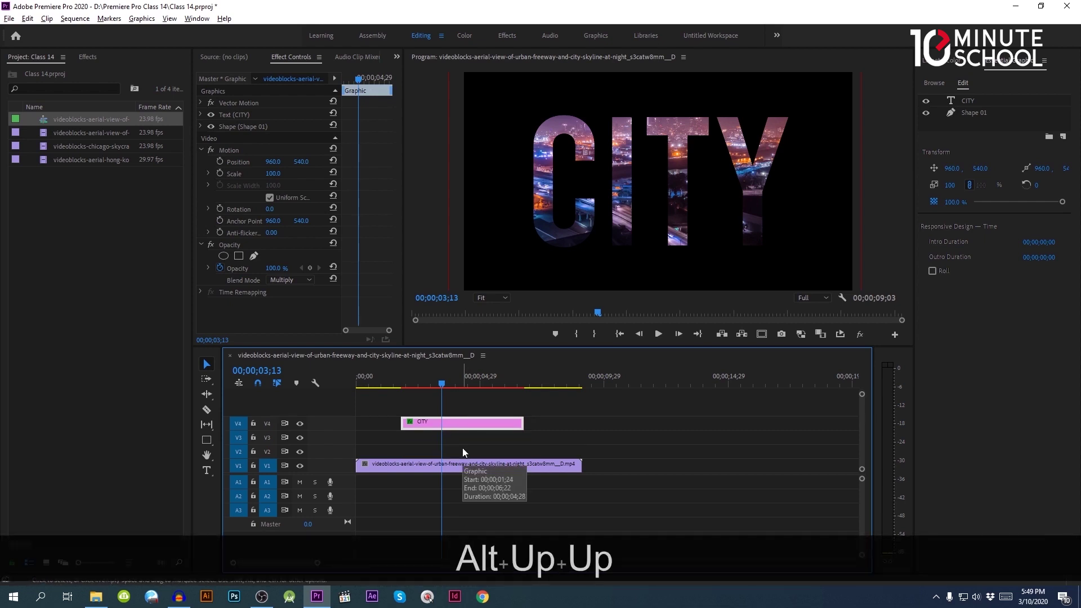
{"action": "key", "text": "alt+Up"}
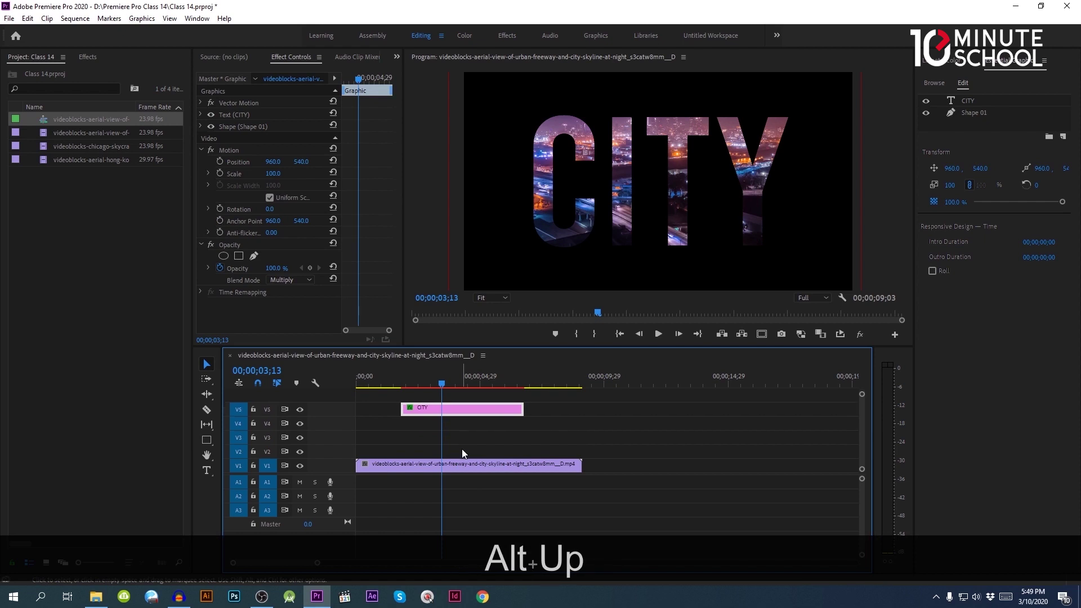
- Place the Chicago clip on V2 and the Hong Kong clip on V3, and move the CITY graphic to V4, all starting at the sequence start
{"action": "left_click_drag", "start_coordinate": [91, 147], "coordinate": [372, 451]}
{"action": "left_click_drag", "start_coordinate": [69, 159], "coordinate": [360, 437]}
{"action": "left_click", "coordinate": [416, 377]}
{"action": "left_click", "coordinate": [377, 377]}
{"action": "left_click_drag", "start_coordinate": [446, 408], "coordinate": [393, 430]}
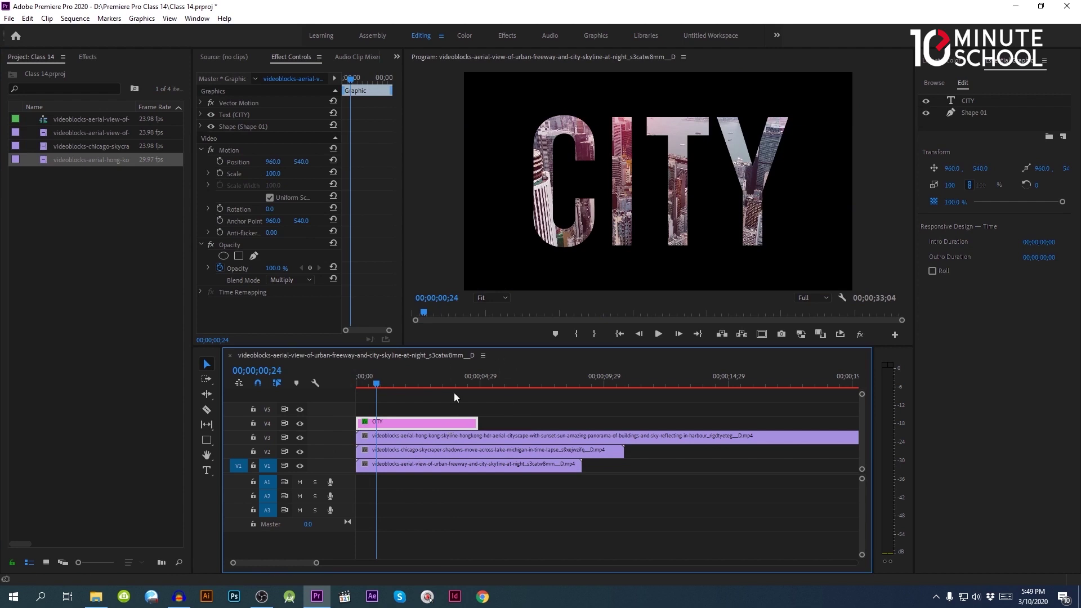
- Cut the three video clips at the end of the CITY graphic and delete the excess footage after it
{"action": "key", "text": "c"}
{"action": "left_click", "coordinate": [478, 437]}
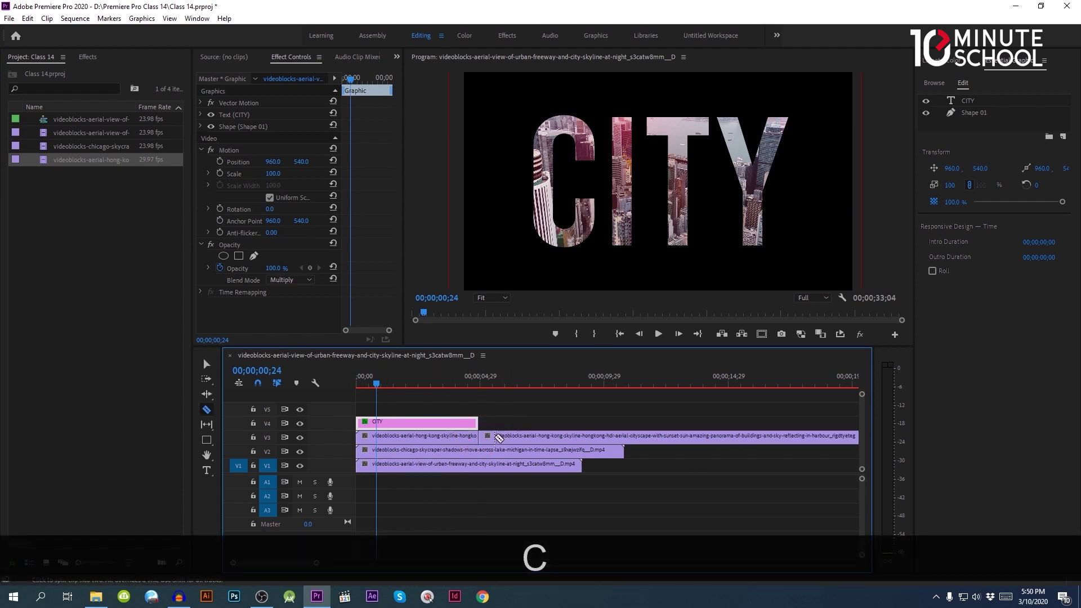
{"action": "left_click", "coordinate": [478, 451], "text": "shift"}
{"action": "key", "text": "c"}
{"action": "key", "text": "v"}
{"action": "left_click_drag", "start_coordinate": [505, 417], "coordinate": [524, 551]}
{"action": "key", "text": "Delete"}
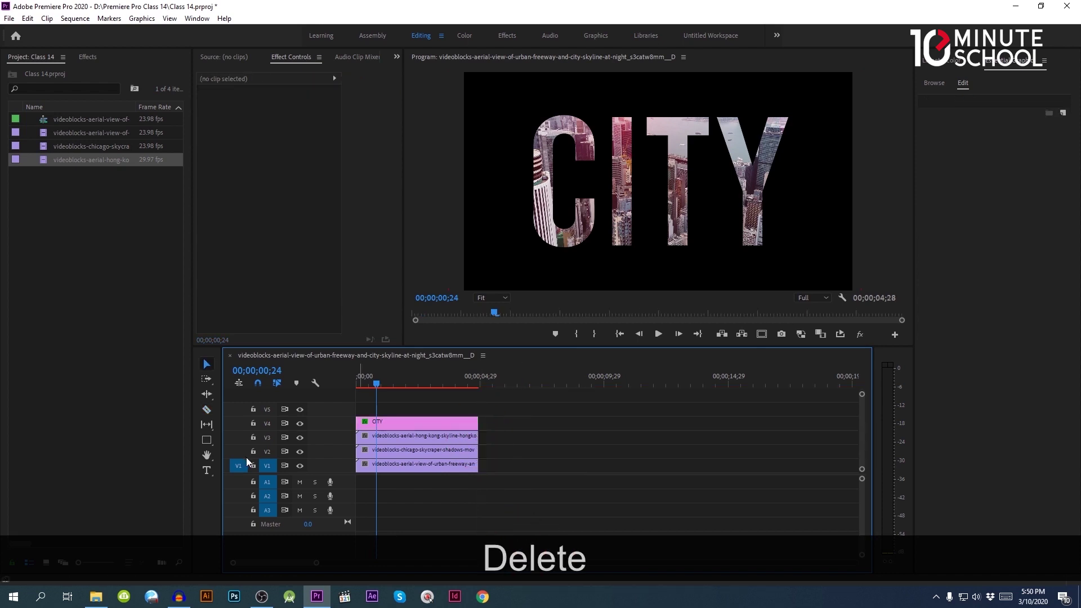
- Shift the Hong Kong clip sideways to show only in the letter Y, and set the Chicago clip's position to 831, 540 and scale to 84
{"action": "left_click", "coordinate": [388, 438]}
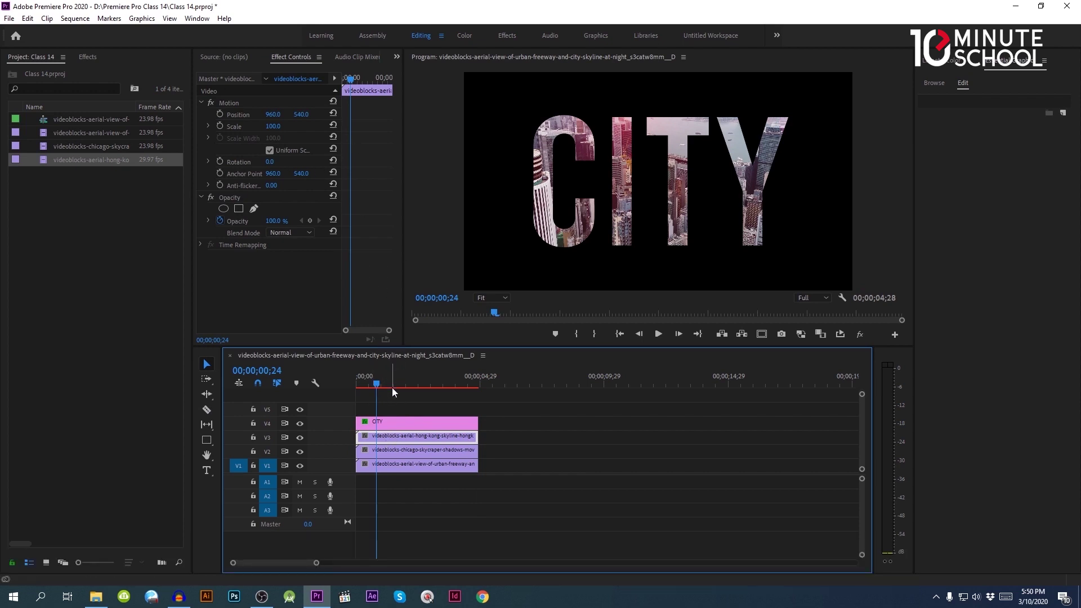
{"action": "left_click", "coordinate": [382, 440]}
{"action": "left_click_drag", "start_coordinate": [271, 115], "coordinate": [965, 113]}
{"action": "left_click", "coordinate": [421, 450]}
{"action": "mouse_move", "coordinate": [274, 115]}
{"action": "left_mouse_down"}
{"action": "mouse_move", "coordinate": [707, 114]}
{"action": "mouse_move", "coordinate": [304, 115]}
{"action": "mouse_move", "coordinate": [269, 126]}
{"action": "mouse_move", "coordinate": [259, 114]}
{"action": "mouse_move", "coordinate": [197, 114]}
{"action": "mouse_move", "coordinate": [388, 115]}
{"action": "mouse_move", "coordinate": [295, 114]}
{"action": "left_mouse_up"}
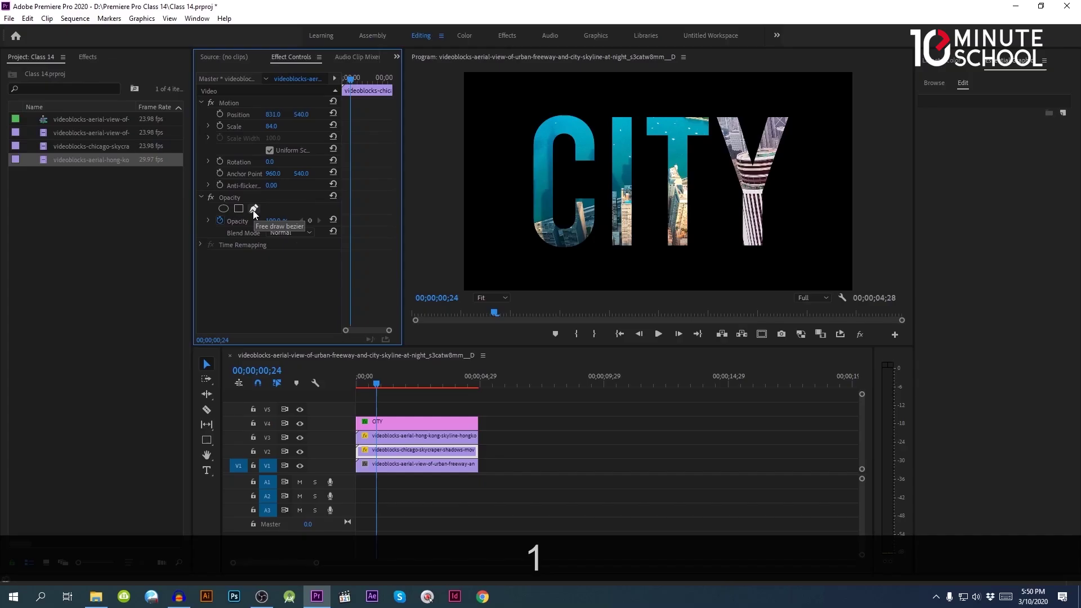
- Draw a closed four-point opacity mask around the letter T on the Chicago clip
{"action": "left_click", "coordinate": [253, 210]}
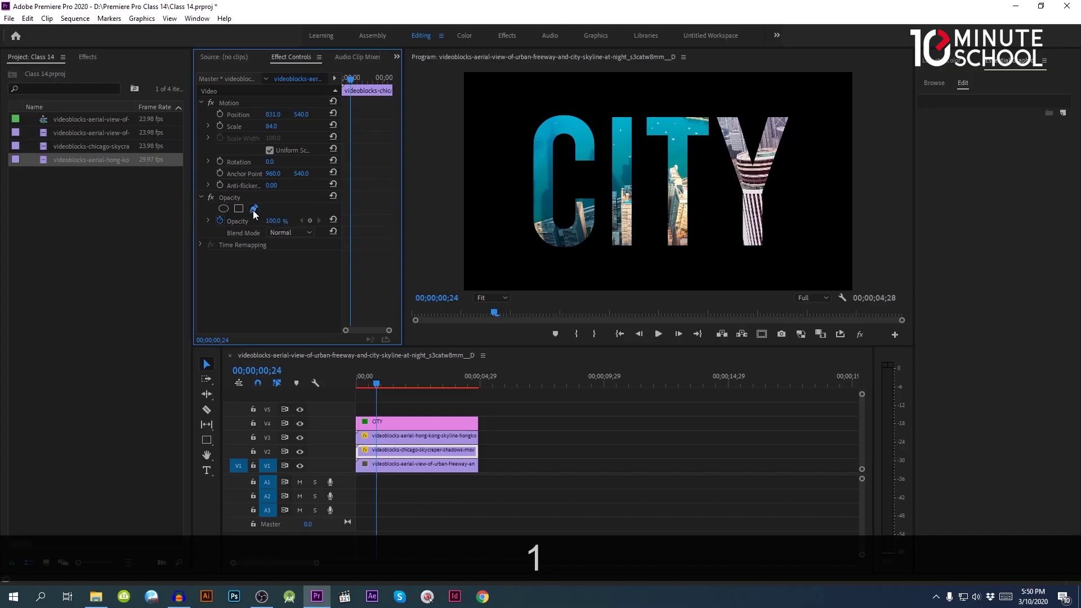
{"action": "left_click", "coordinate": [638, 106]}
{"action": "left_click", "coordinate": [641, 280]}
{"action": "left_click", "coordinate": [723, 260]}
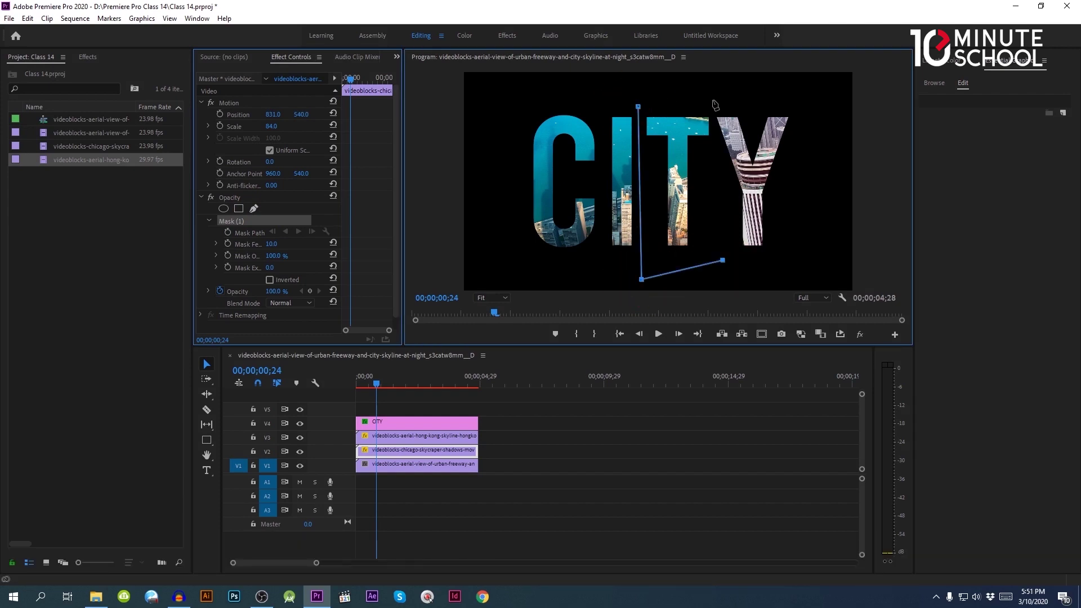
{"action": "left_click", "coordinate": [712, 102]}
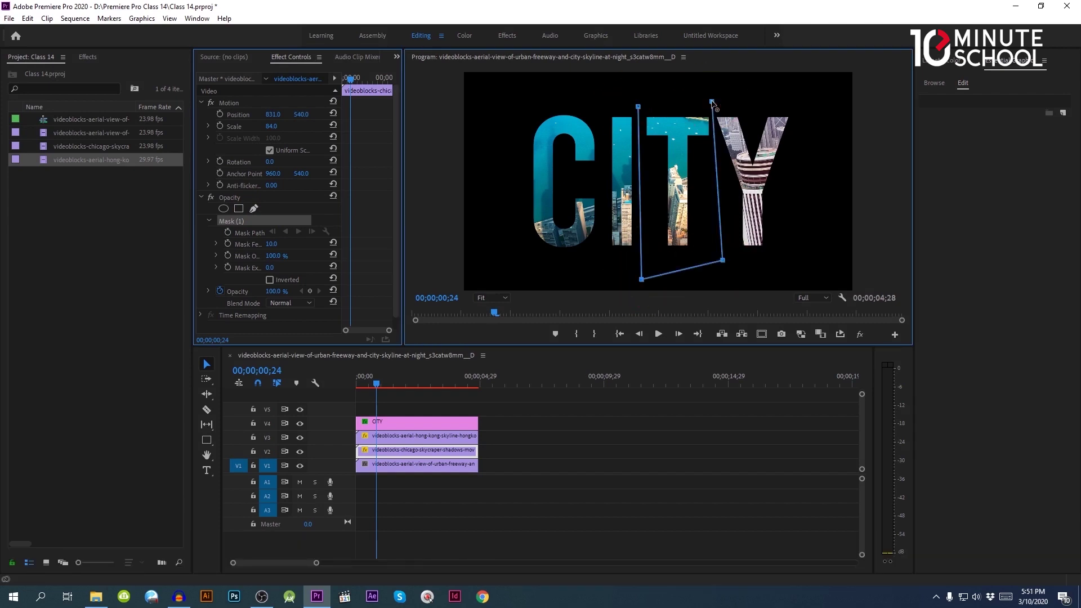
{"action": "left_click", "coordinate": [638, 106]}
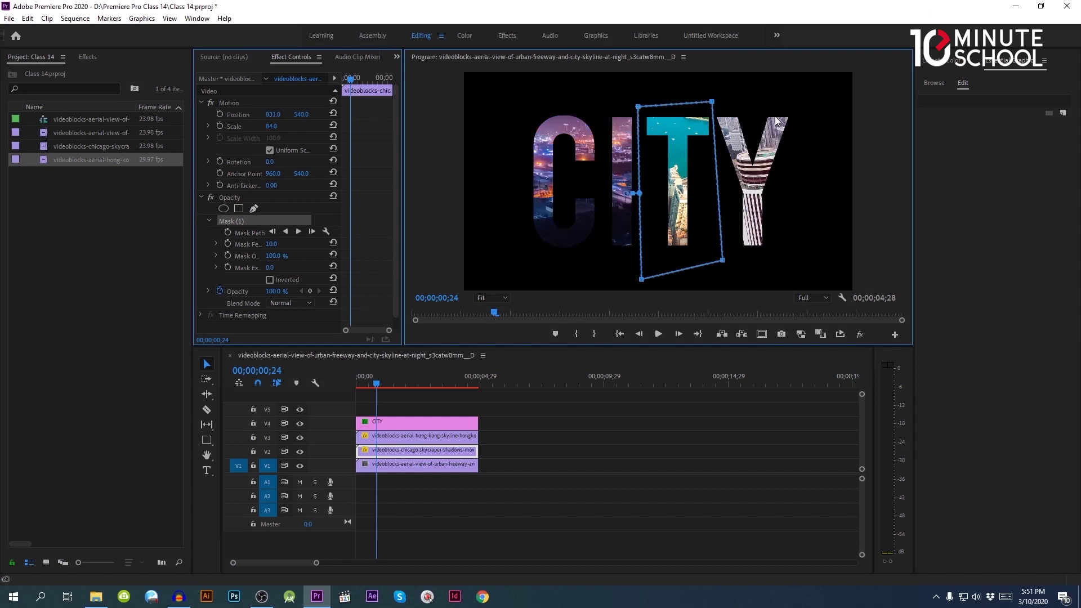
- Play the sequence from its start to check the footage inside each letter
{"action": "left_click", "coordinate": [382, 467]}
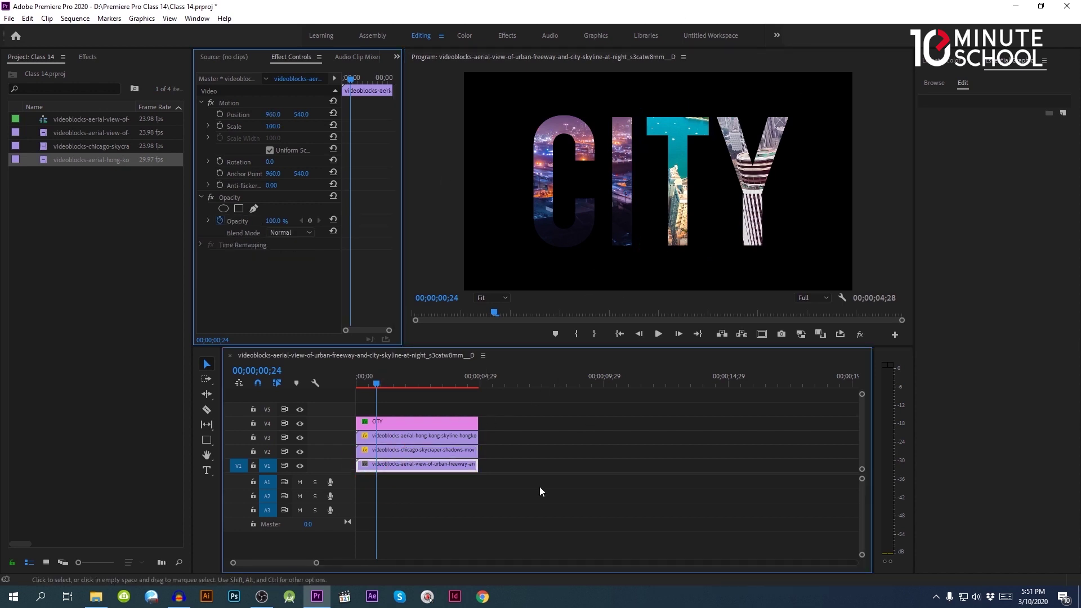
{"action": "left_click_drag", "start_coordinate": [377, 383], "coordinate": [350, 387]}
{"action": "key", "text": "space"}
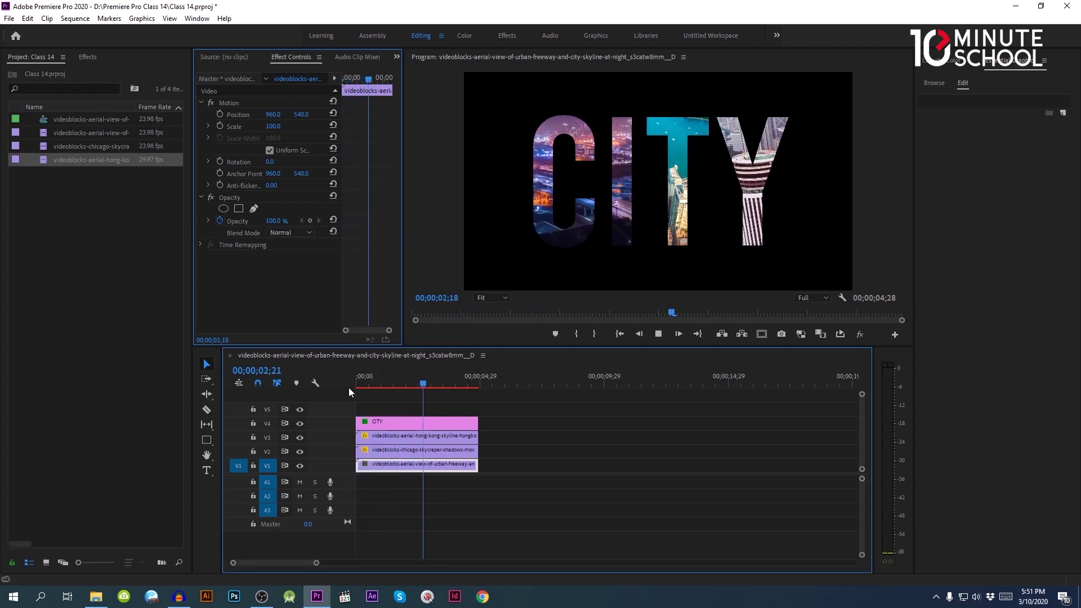
{"action": "key", "text": "space"}
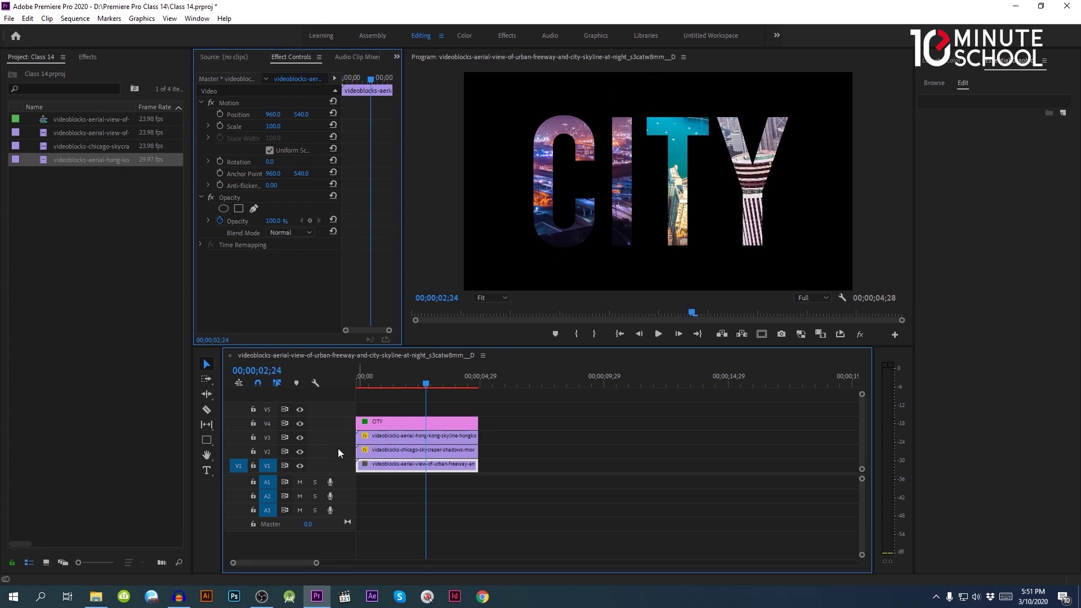
- Bring Jane_Fonda.mp3 from the Premiere Pro Class 14 folder in File Explorer onto track A1 at the sequence start, and preview it
{"action": "left_click", "coordinate": [96, 596]}
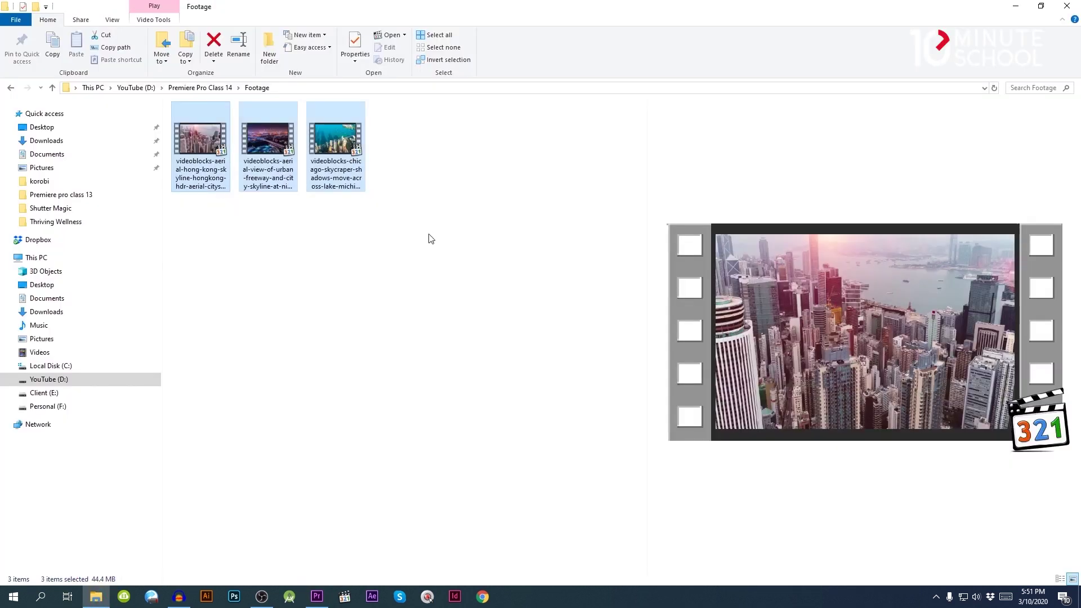
{"action": "left_click", "coordinate": [208, 87]}
{"action": "left_click", "coordinate": [190, 160]}
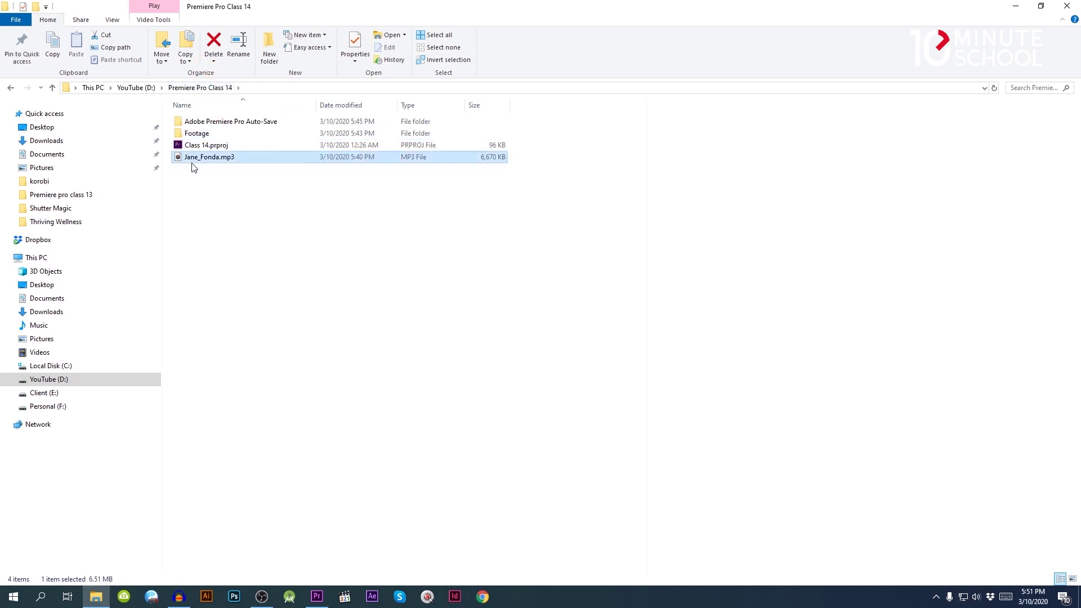
{"action": "left_click_drag", "start_coordinate": [189, 165], "coordinate": [354, 484]}
{"action": "left_click_drag", "start_coordinate": [404, 383], "coordinate": [306, 393]}
{"action": "key", "text": "space"}
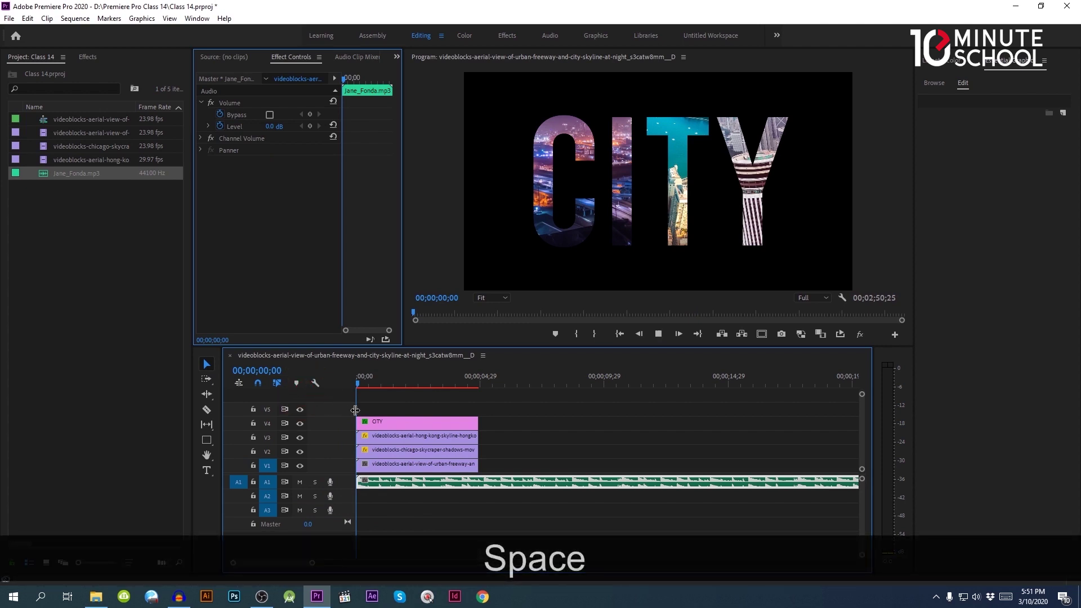
{"action": "key", "text": "space"}
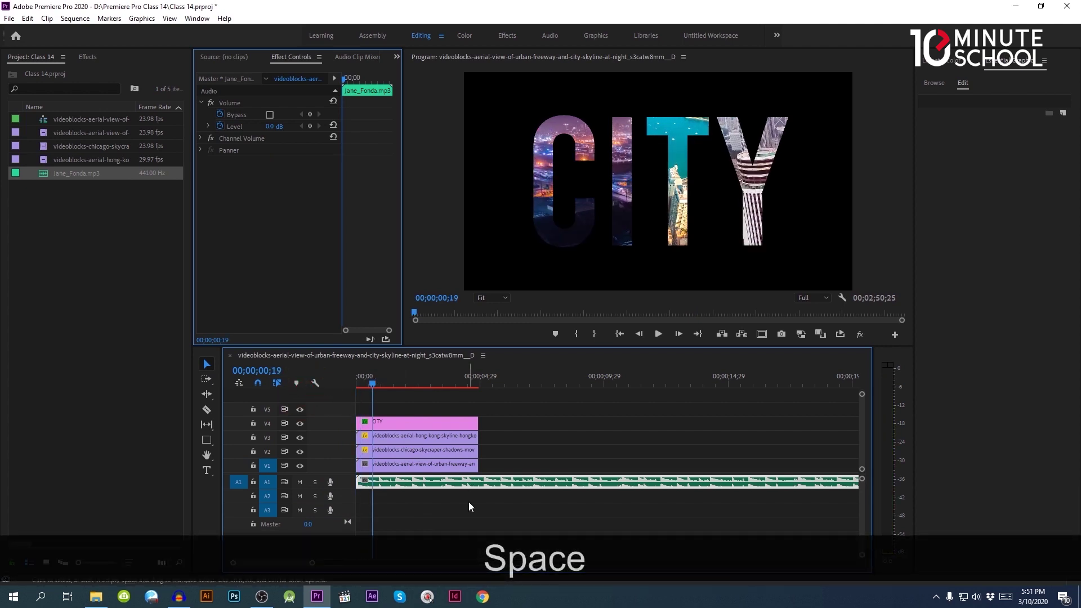
- Cut the music at the end of the video clips and delete the excess audio after it
{"action": "key", "text": "c"}
{"action": "left_click", "coordinate": [489, 486]}
{"action": "key", "text": "v"}
{"action": "left_click", "coordinate": [501, 483]}
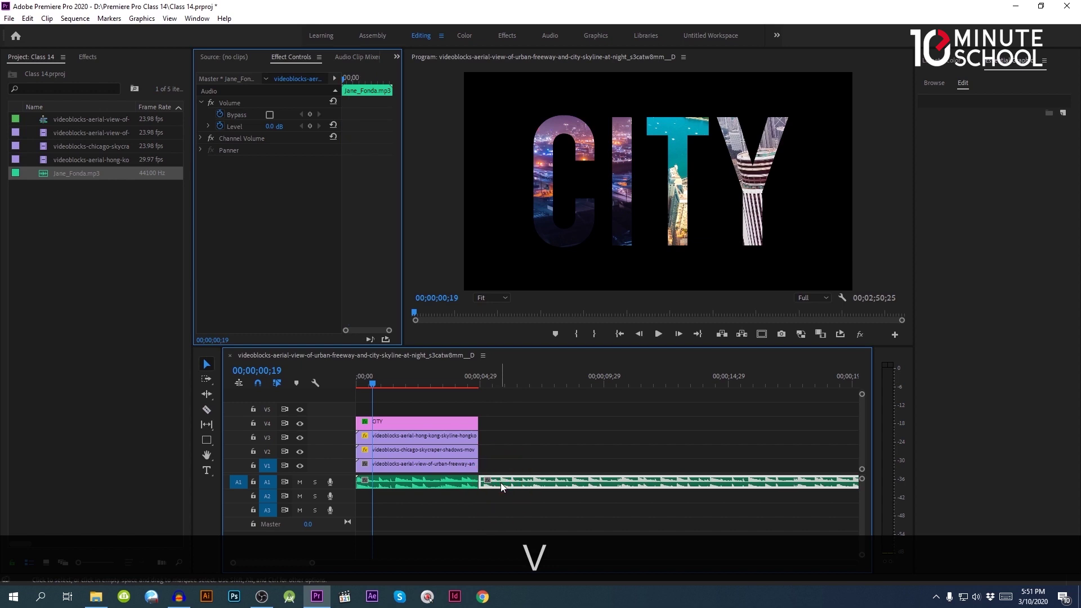
{"action": "key", "text": "Delete"}
- At 00;00;00;27, clear the CITY graphic's text and turn on keyframing for its Source Text
{"action": "left_click", "coordinate": [382, 426]}
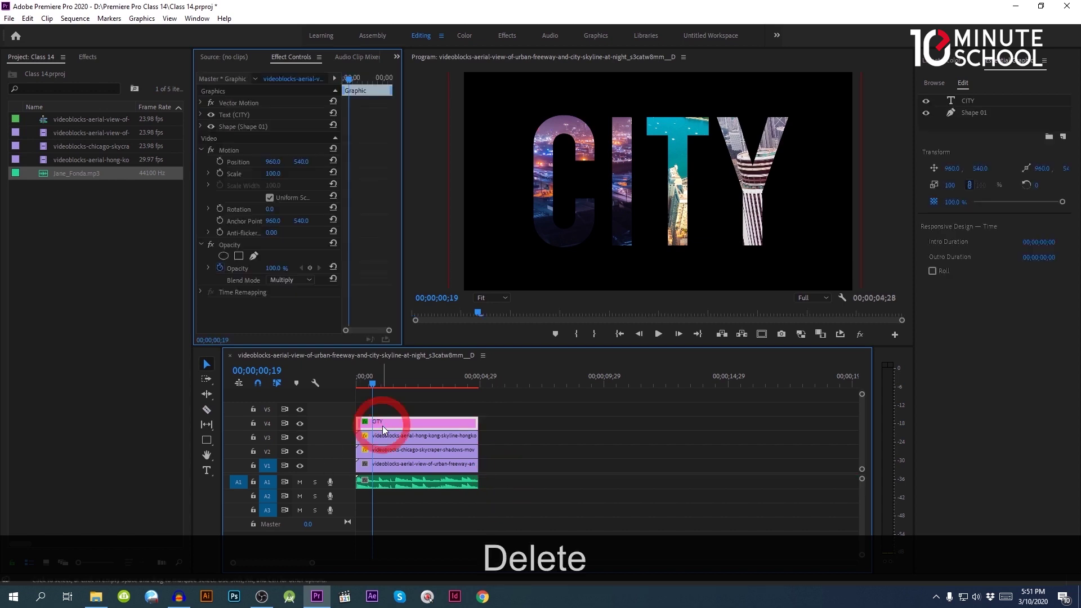
{"action": "left_click", "coordinate": [370, 382]}
{"action": "left_click_drag", "start_coordinate": [371, 382], "coordinate": [379, 383]}
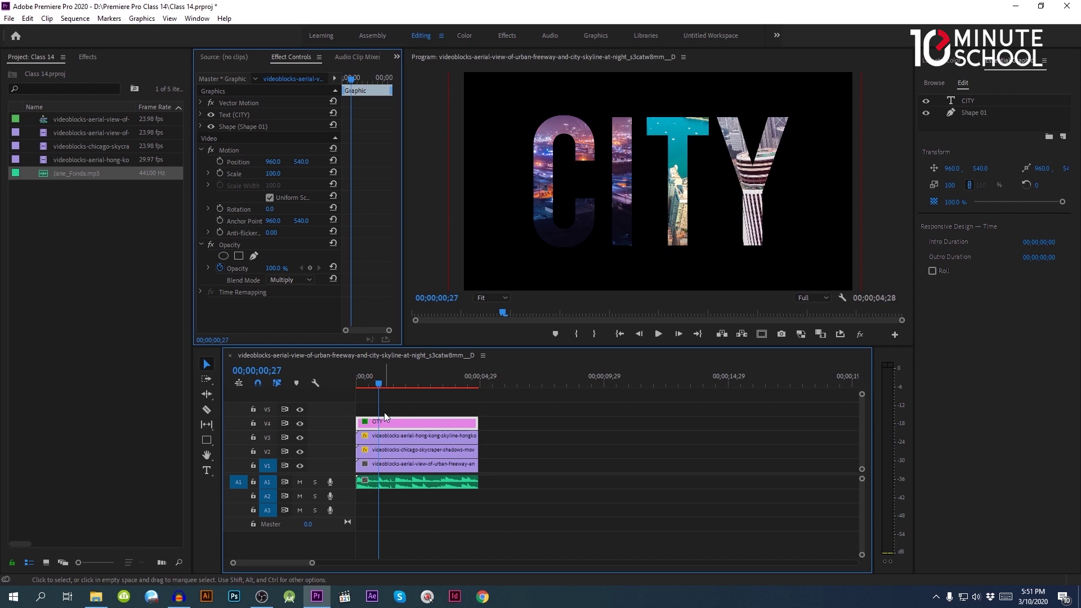
{"action": "left_click", "coordinate": [200, 114]}
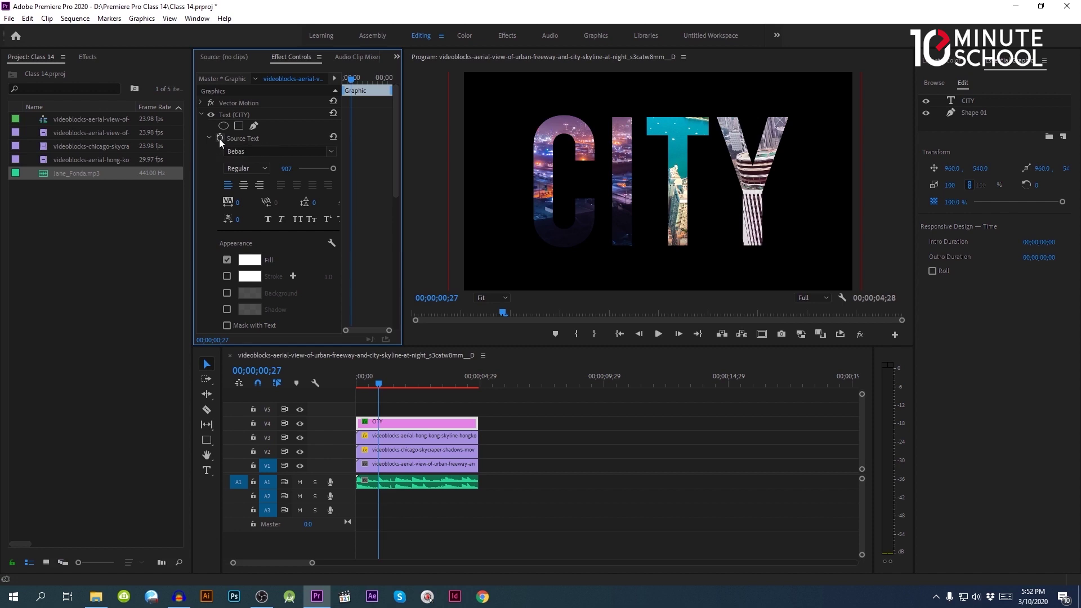
{"action": "double_click", "coordinate": [603, 143]}
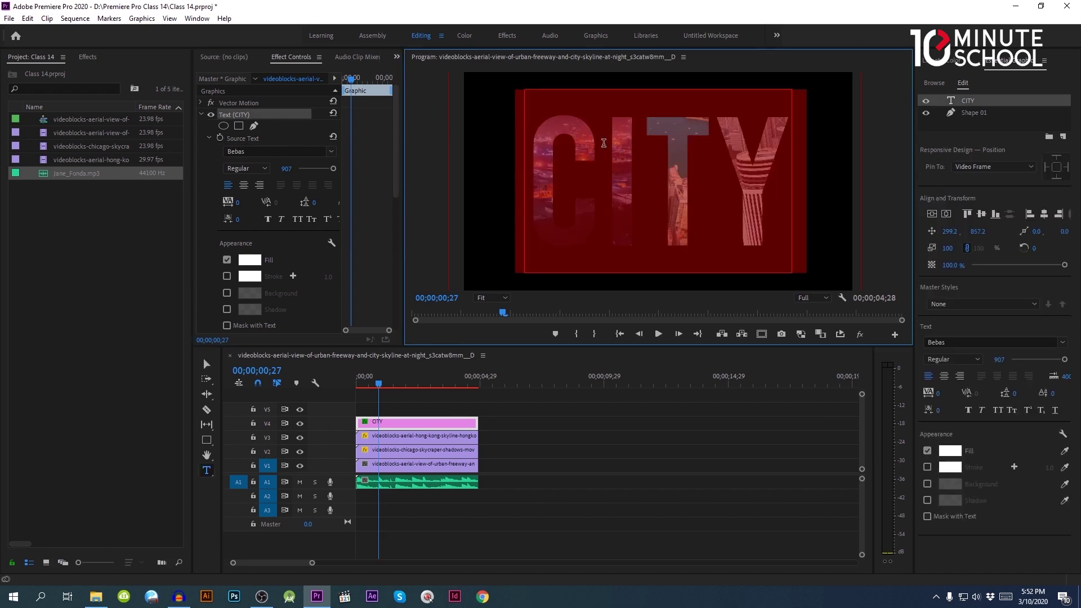
{"action": "key", "text": "Delete"}
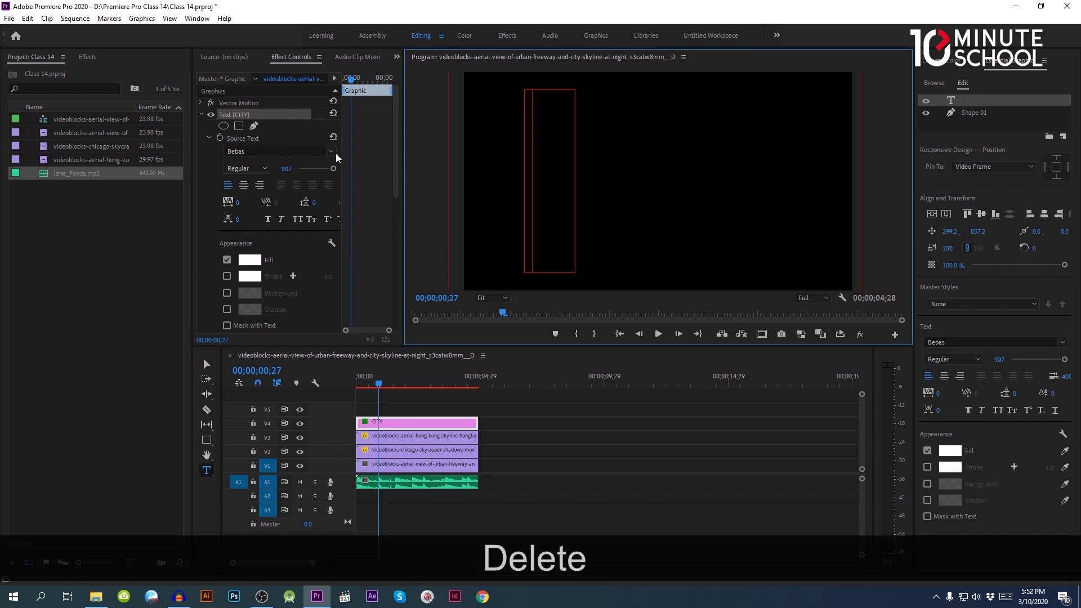
{"action": "left_click", "coordinate": [221, 139]}
{"action": "key", "text": "space"}
- At 00;00;01;11, enter the letter C in the empty text to add a Source Text keyframe
{"action": "left_click_drag", "start_coordinate": [378, 385], "coordinate": [388, 390]}
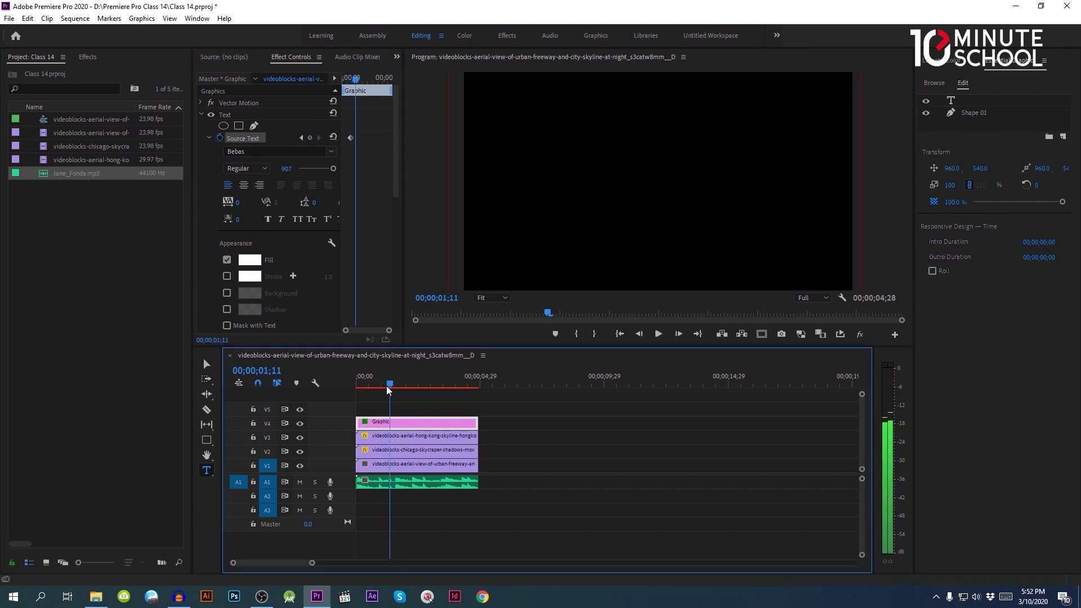
{"action": "left_click", "coordinate": [528, 163]}
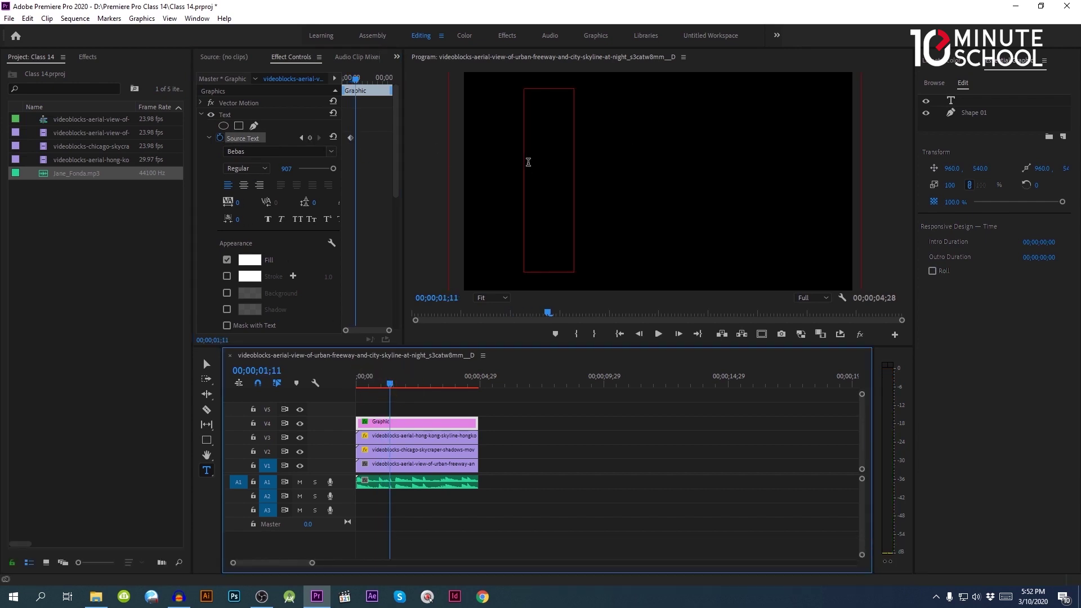
{"action": "type", "text": "C"}
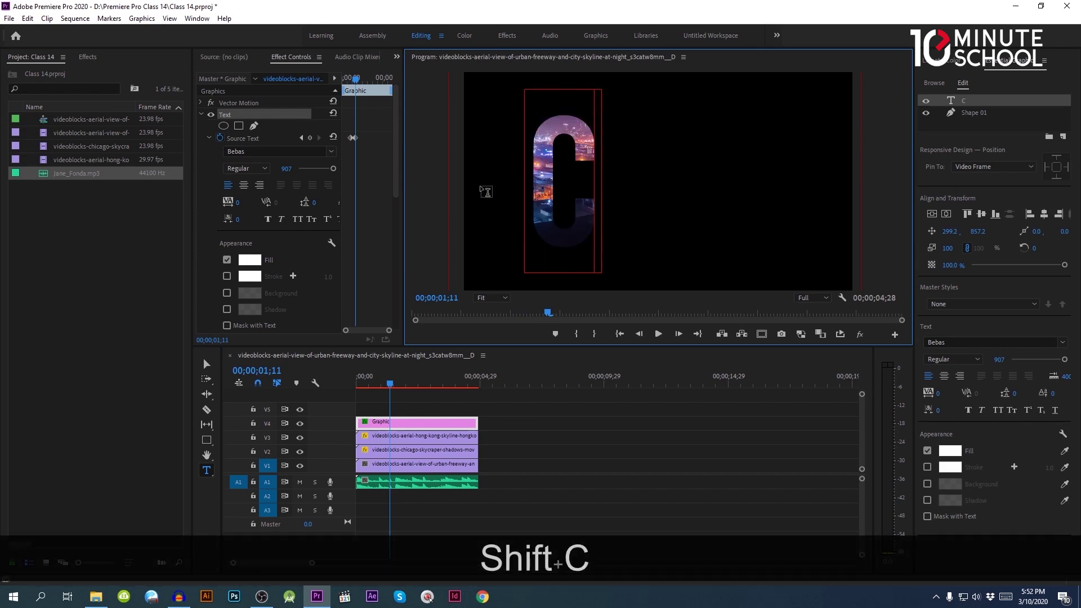
- At 00;00;01;16, add the letter I after the C in the text
{"action": "left_click", "coordinate": [393, 385]}
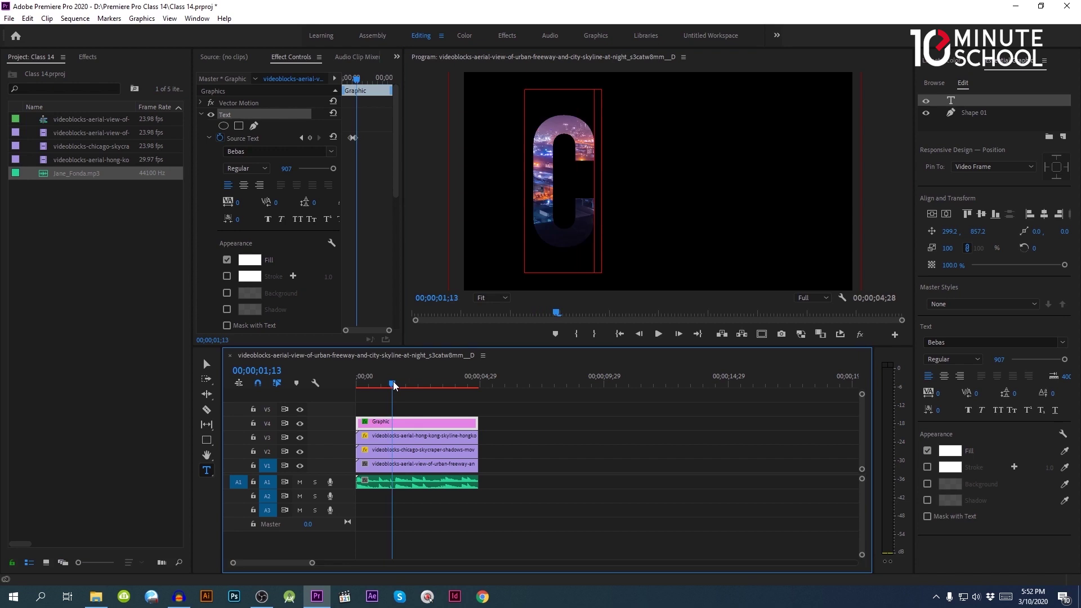
{"action": "left_click_drag", "start_coordinate": [394, 386], "coordinate": [396, 386]}
{"action": "key", "text": "shift"}
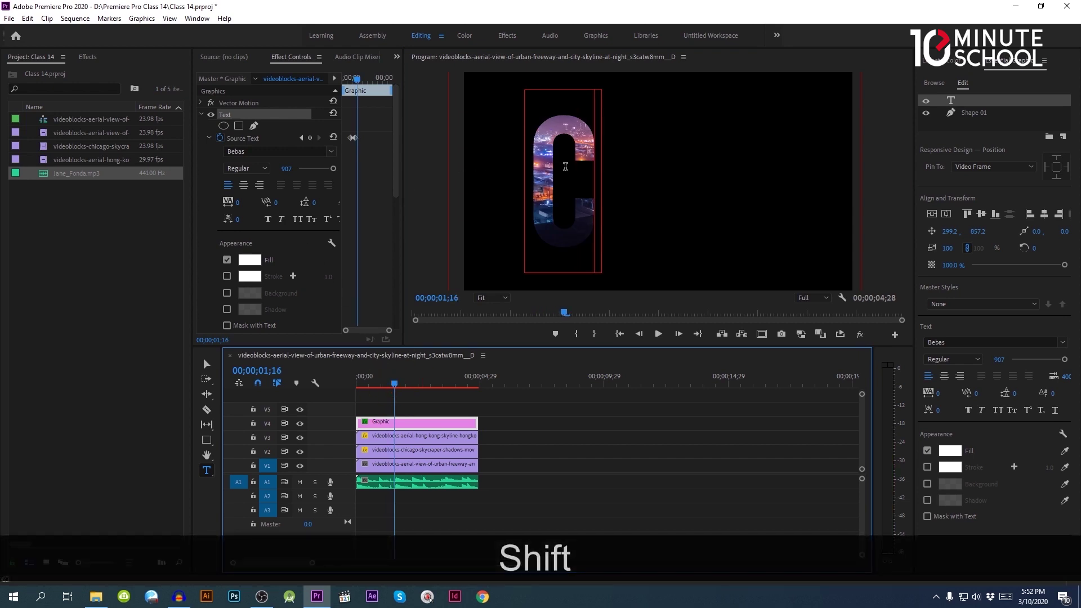
{"action": "left_click", "coordinate": [588, 186]}
{"action": "type", "text": "I"}
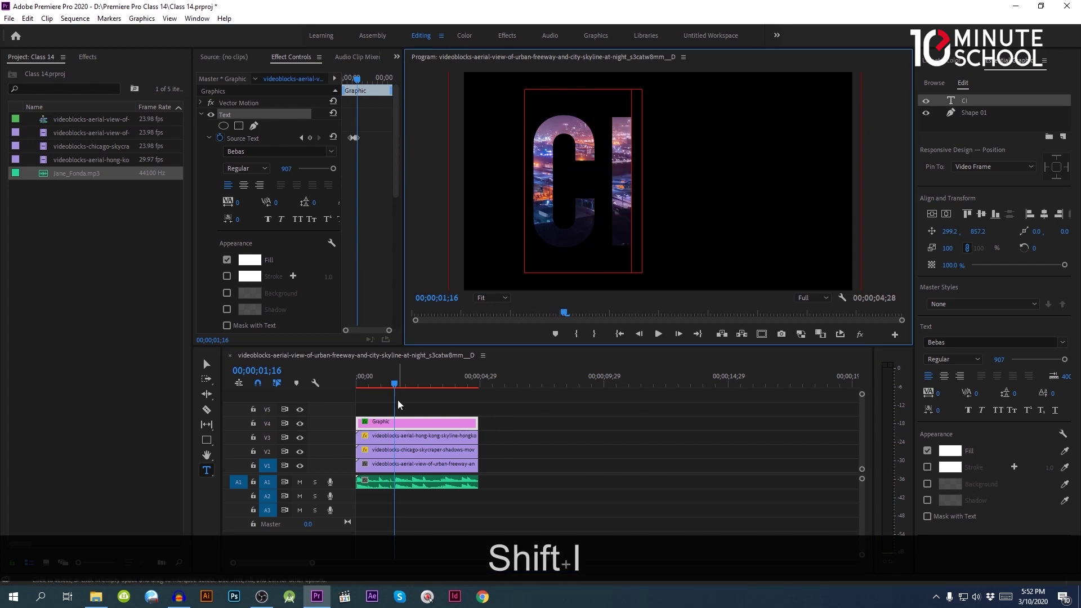
- At 00;00;02;01, extend the text to CIT, keeping the Y out of this keyframe
{"action": "left_click_drag", "start_coordinate": [394, 377], "coordinate": [408, 395]}
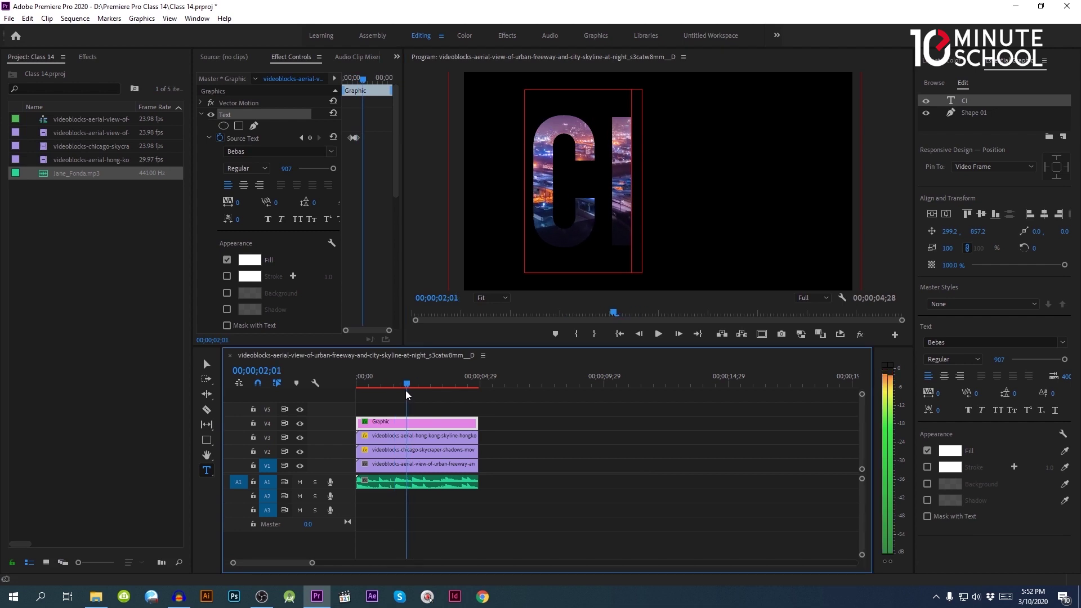
{"action": "left_click", "coordinate": [630, 214]}
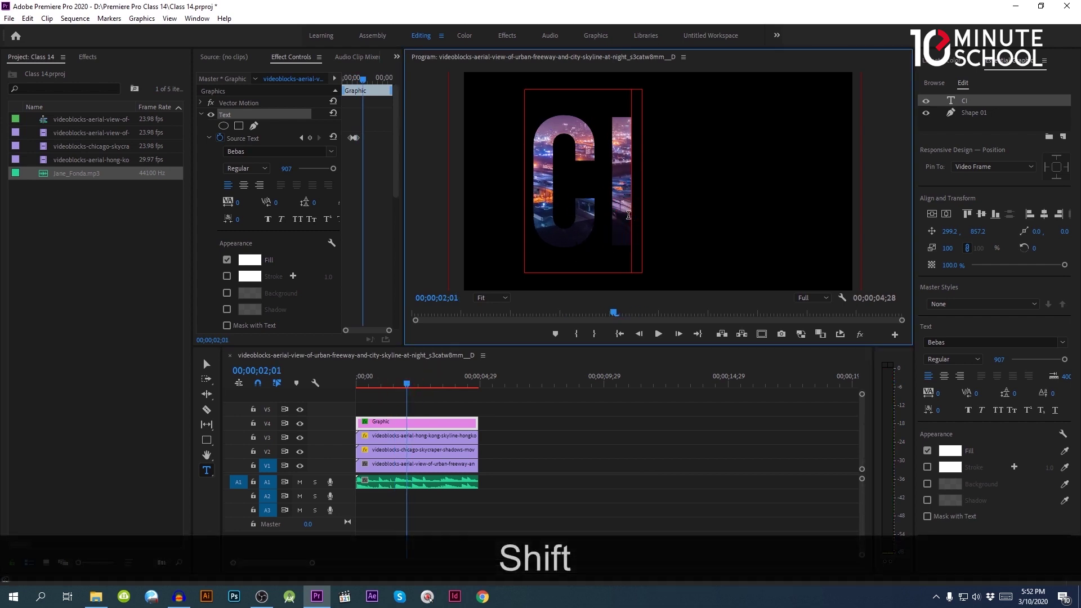
{"action": "type", "text": "TY"}
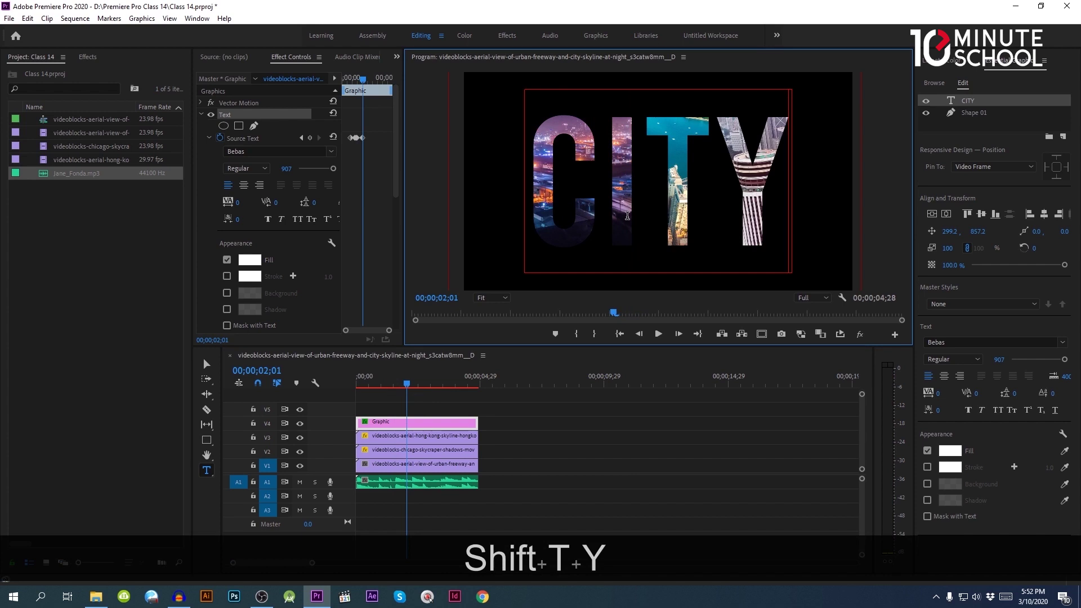
{"action": "key", "text": "BackSpace"}
- At 00;00;02;07, add the letter Y to complete the word CITY
{"action": "left_click_drag", "start_coordinate": [406, 387], "coordinate": [412, 389]}
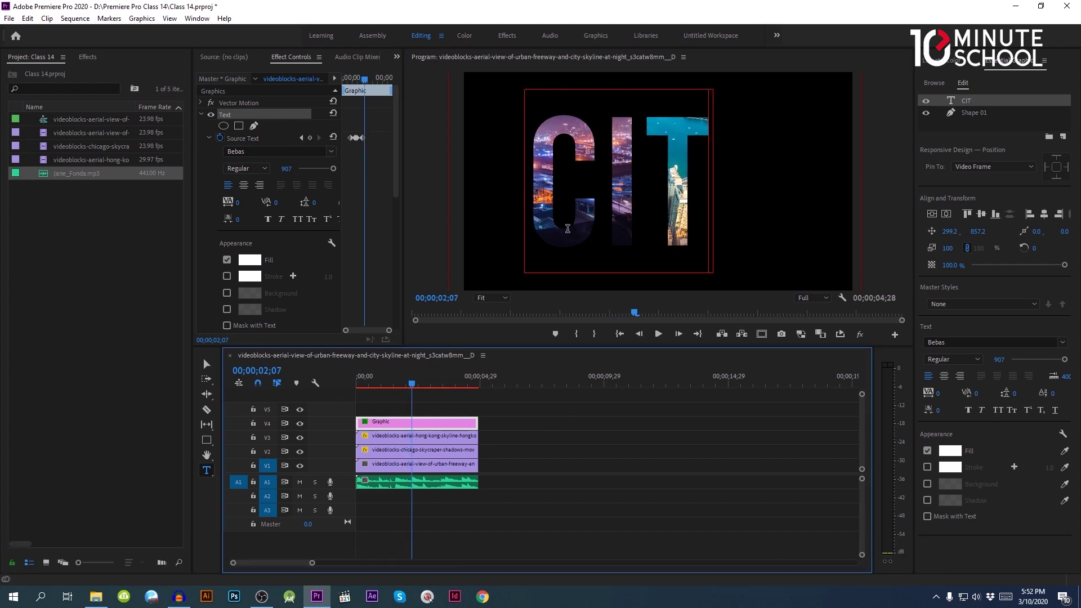
{"action": "key", "text": "shift+y"}
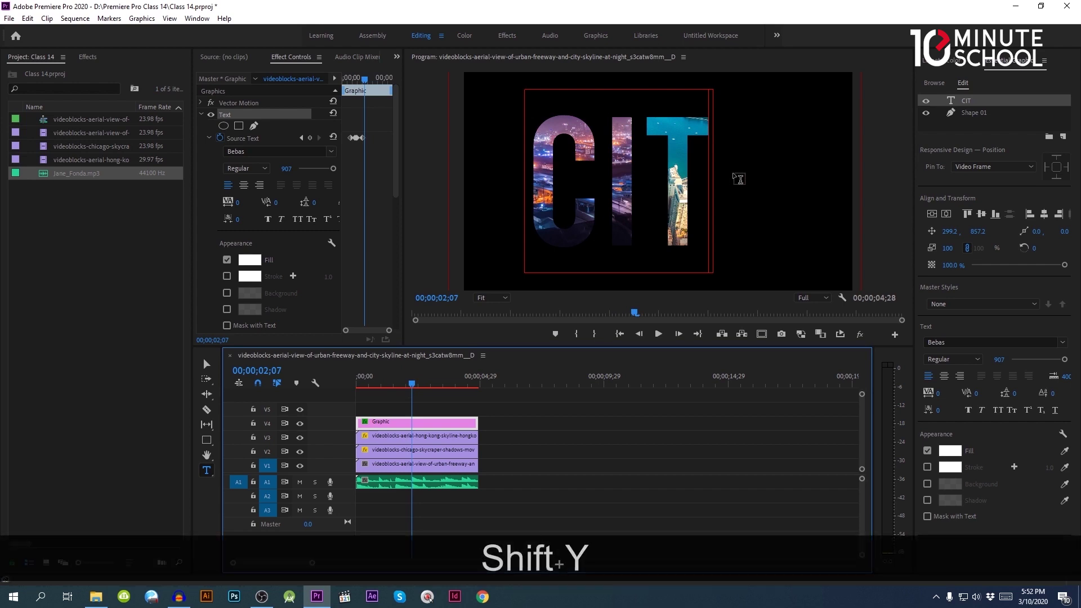
{"action": "left_click", "coordinate": [703, 187]}
{"action": "type", "text": "Y"}
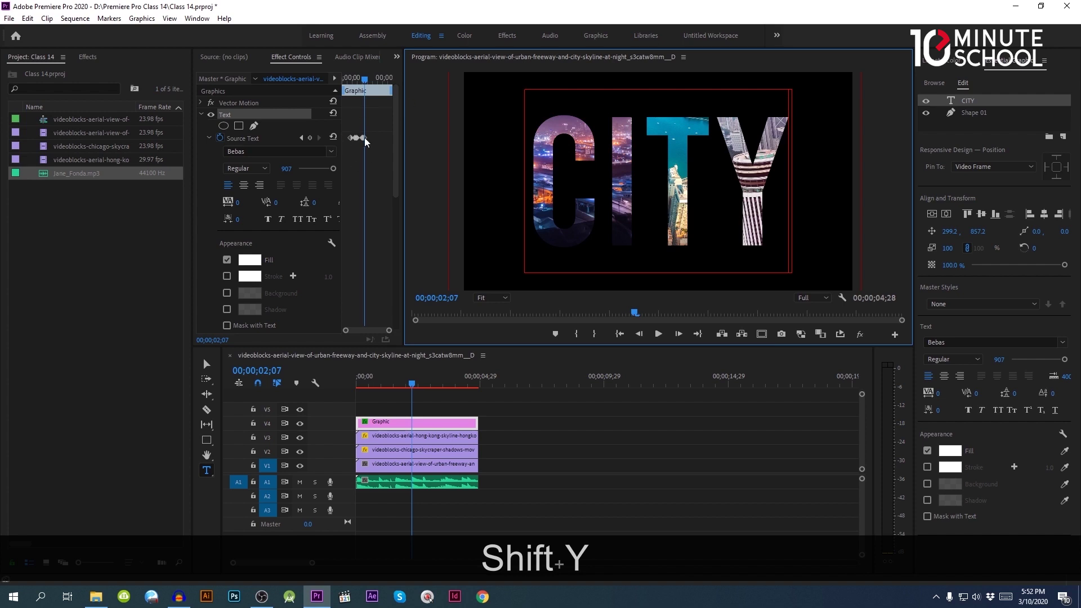
- Play back the sequence to check the letter-by-letter reveal against the music
{"action": "left_click", "coordinate": [375, 385]}
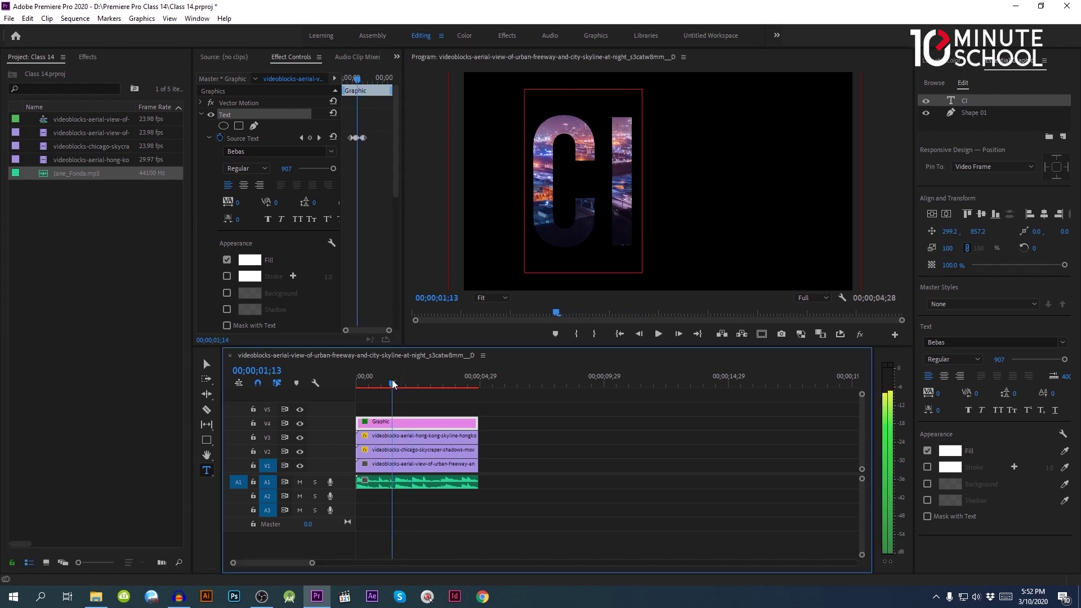
{"action": "key", "text": "Left"}
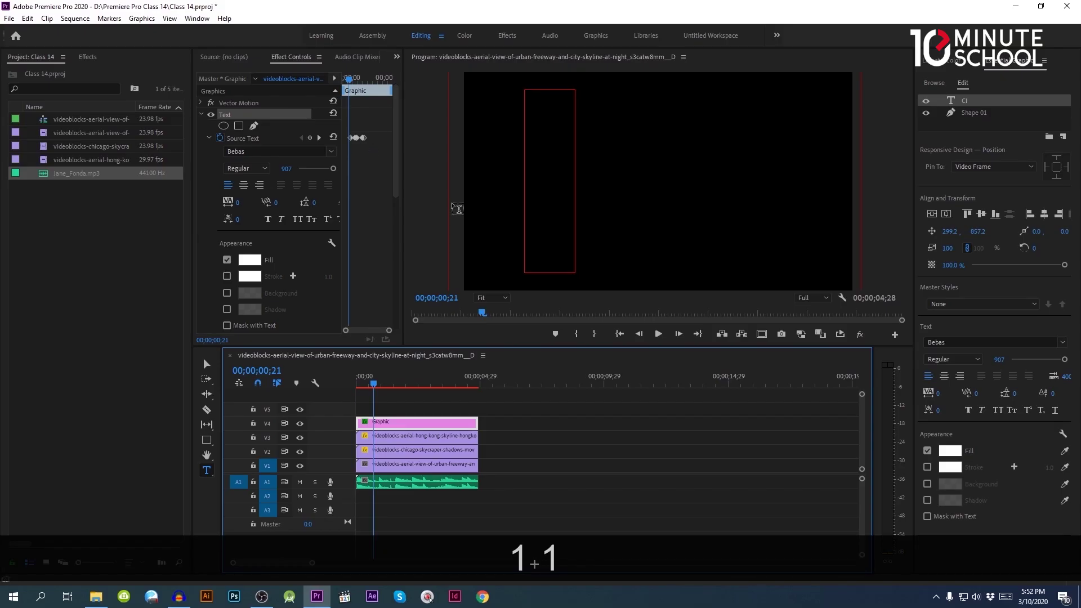
{"action": "key", "text": "space"}
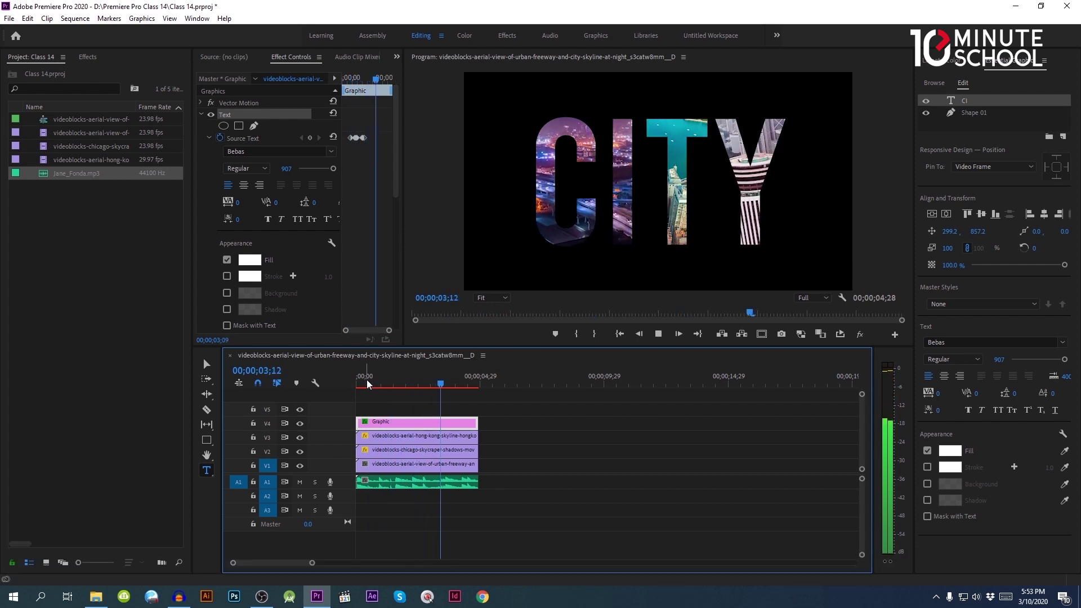
{"action": "key", "text": "space"}
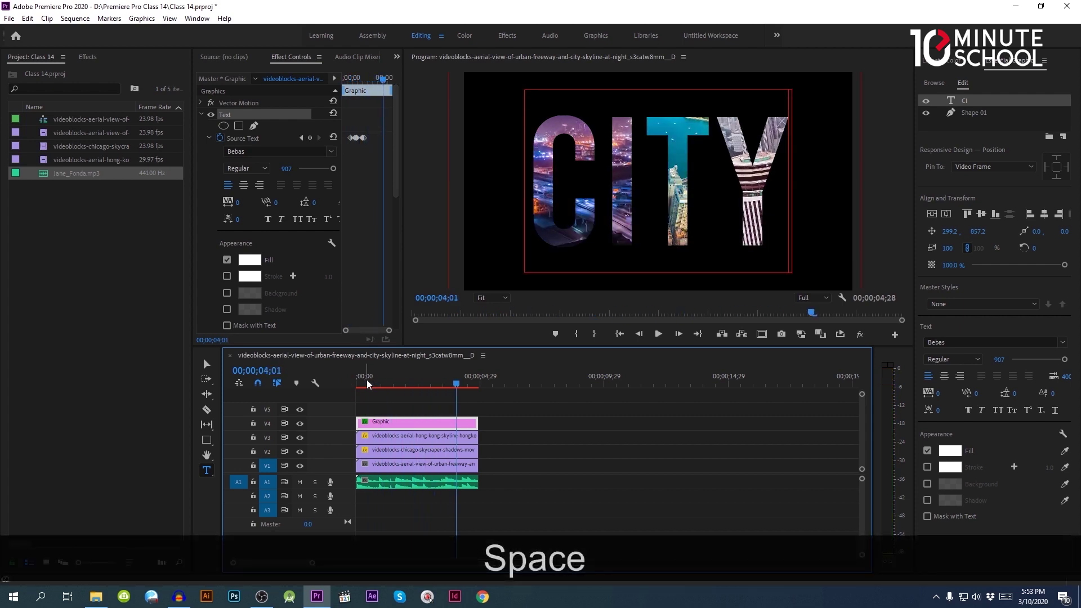